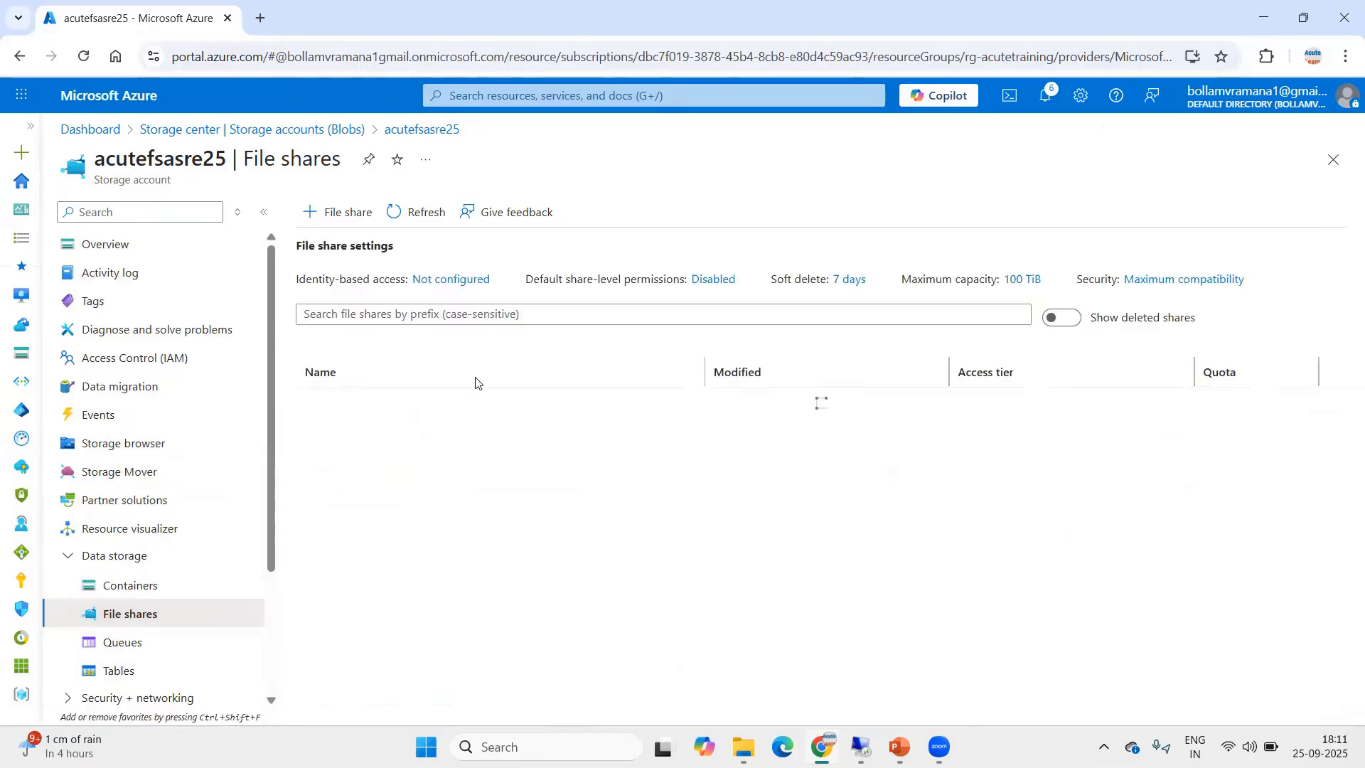
Start a new file share named acutefs and continue to its backup settings
left_click(337, 213)
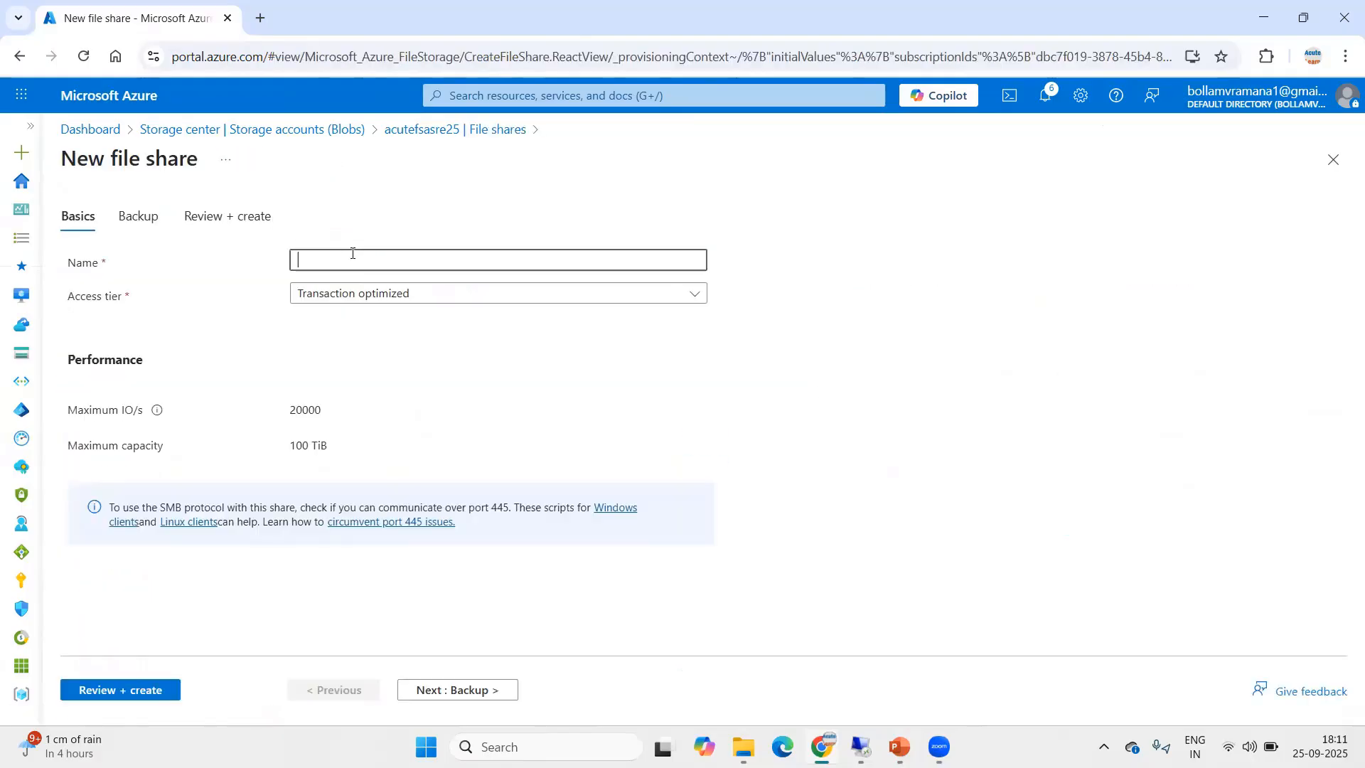
type("acue")
key("BackSpace")
type("tefs")
left_click(490, 693)
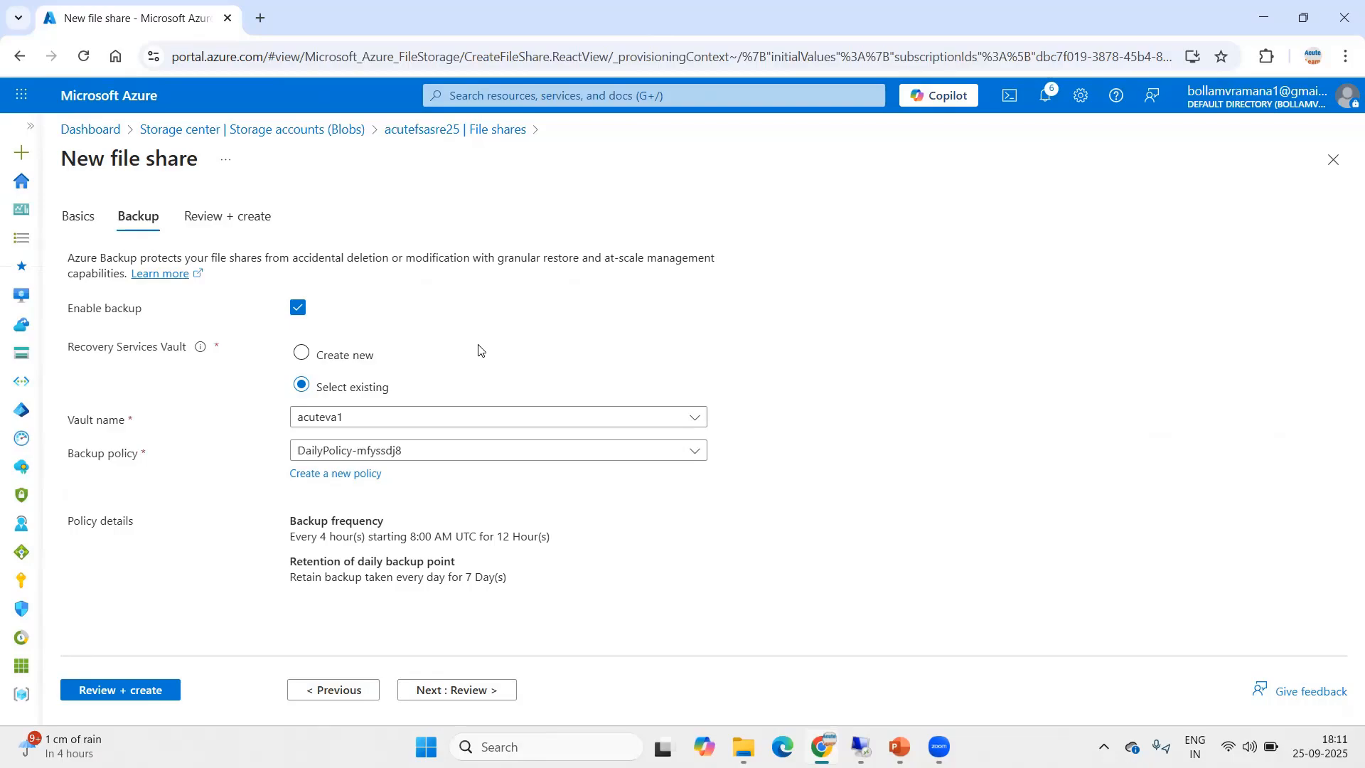
Compare the new and existing vault options, then select the existing vault acuteva1 with the DailyPolicy-mfyssdj8 backup policy
left_click(360, 357)
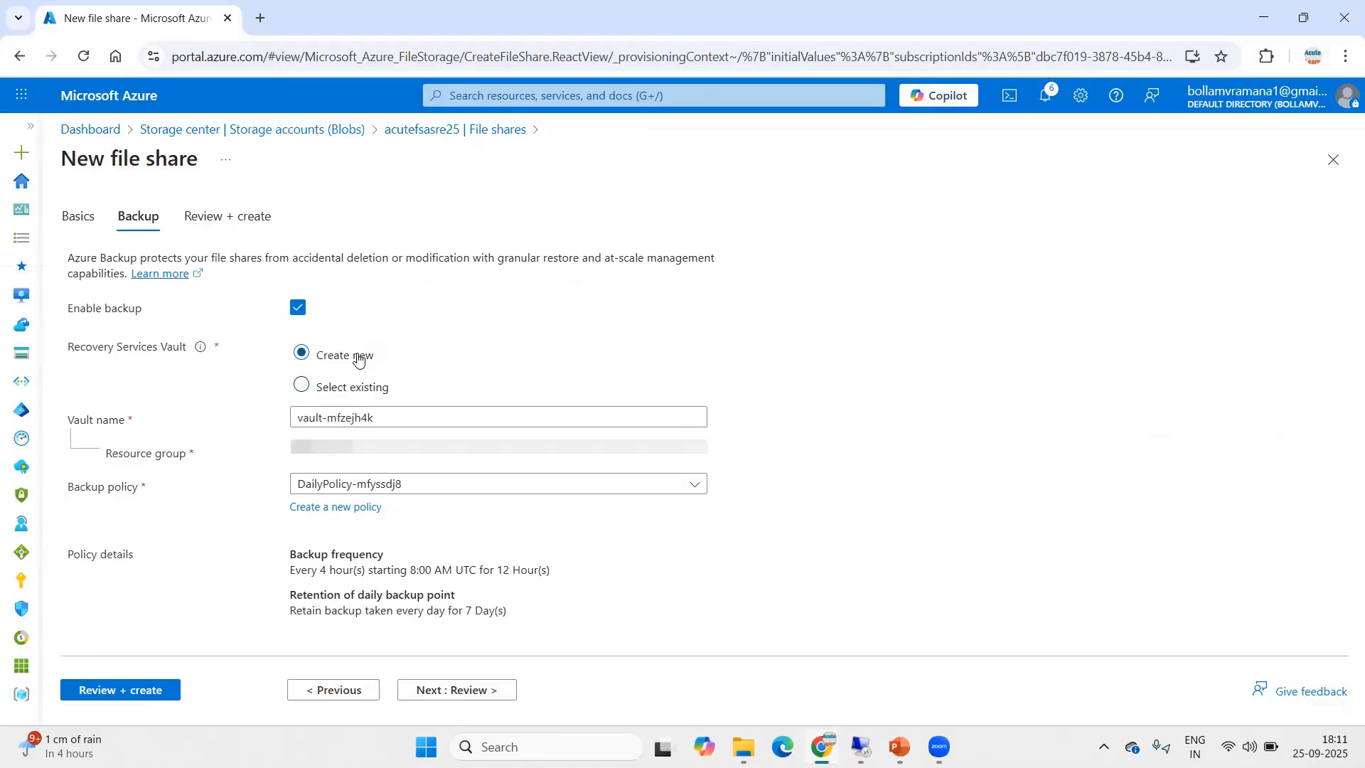
left_click(342, 390)
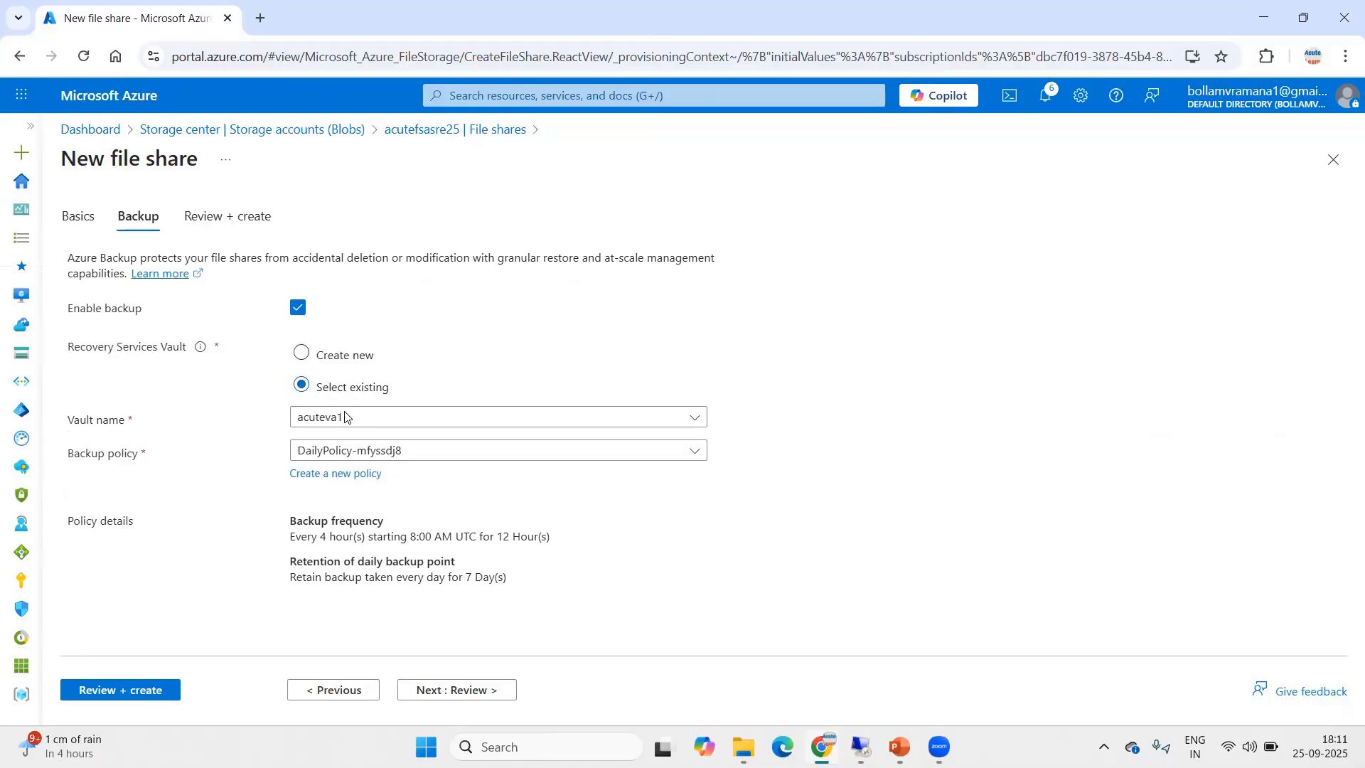
left_click(348, 416)
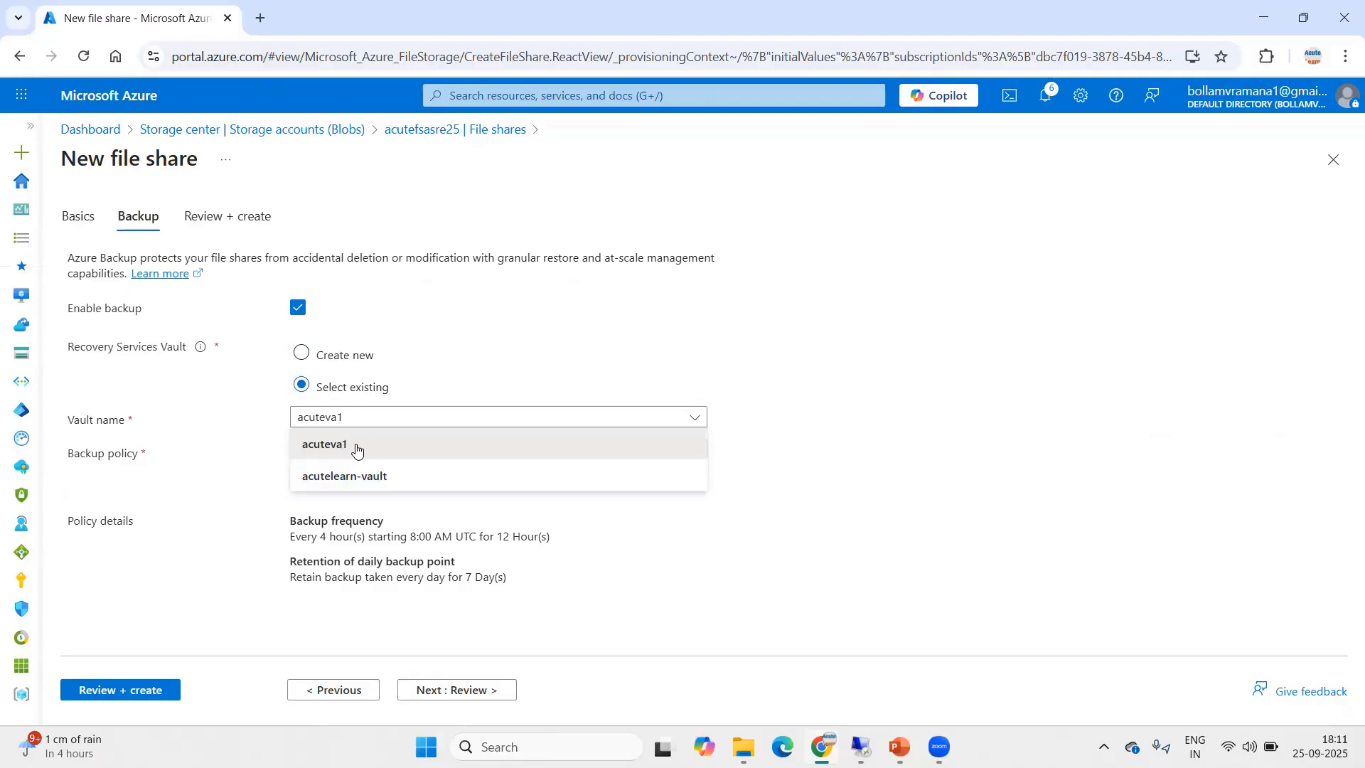
left_click(354, 454)
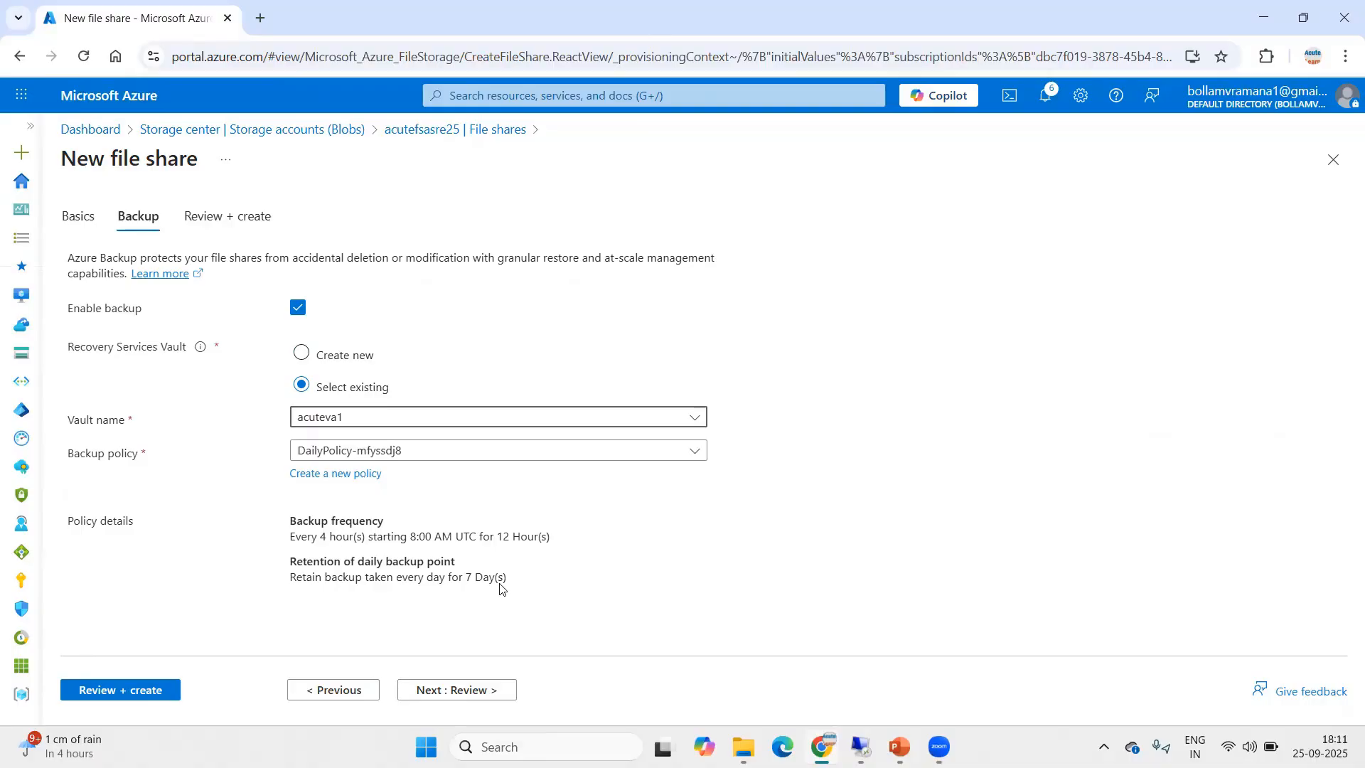
left_click(387, 450)
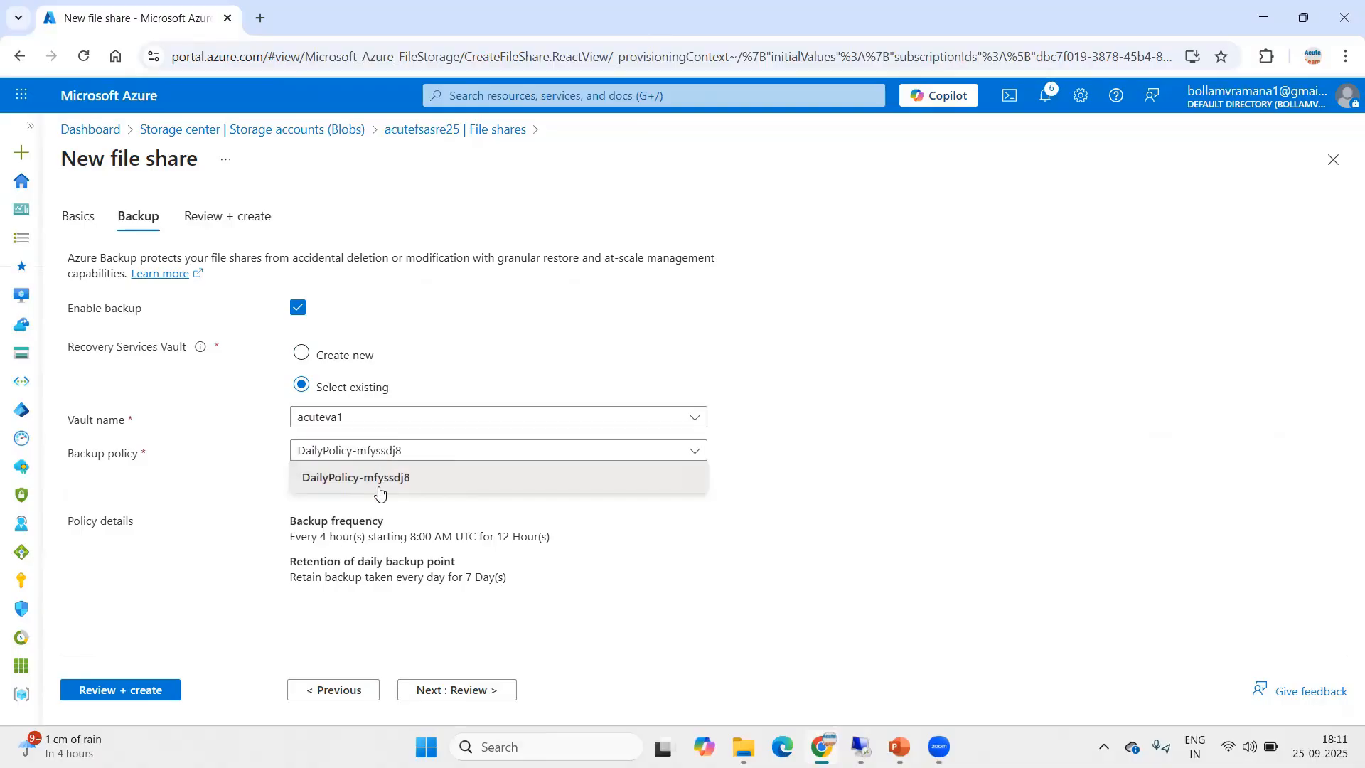
left_click(377, 487)
Try hourly and daily frequencies in a new backup policy, review its retention options, and leave the file share creation
left_click(321, 475)
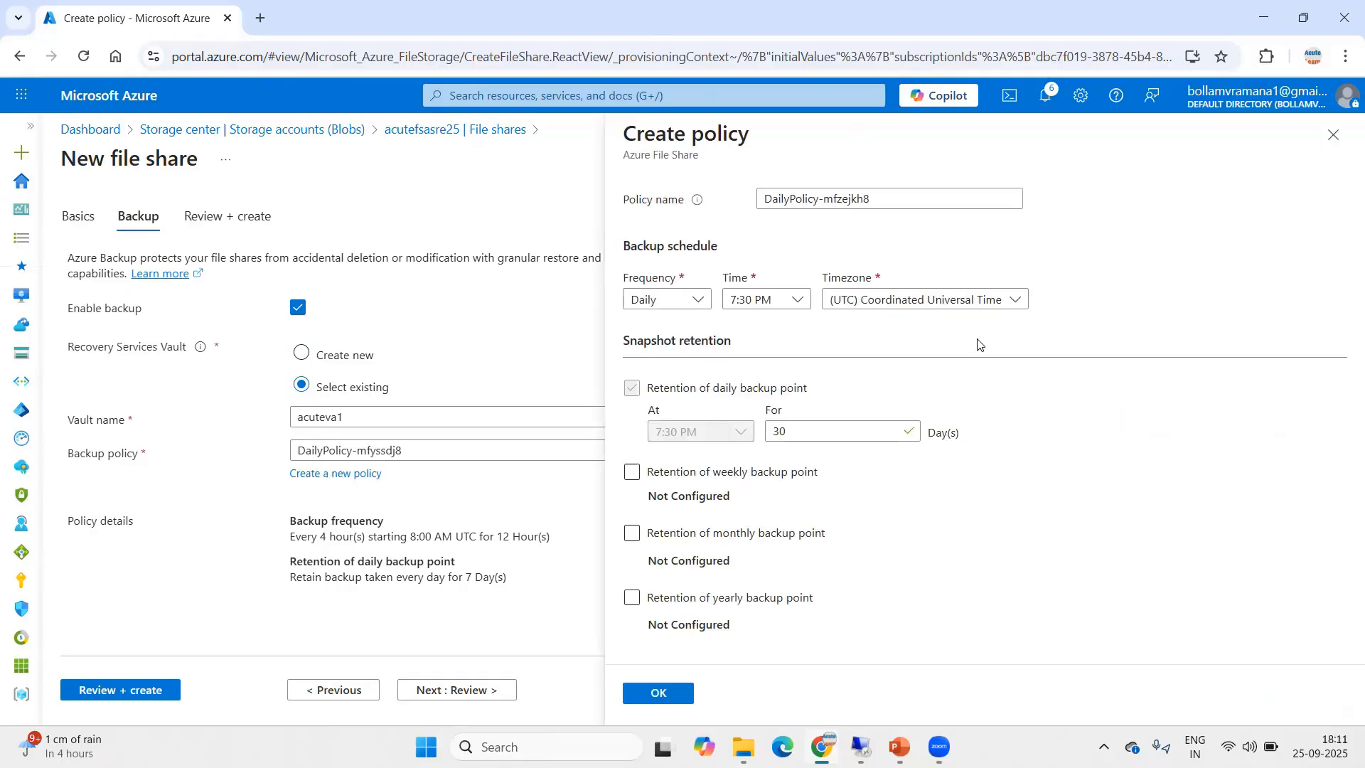
left_click(695, 300)
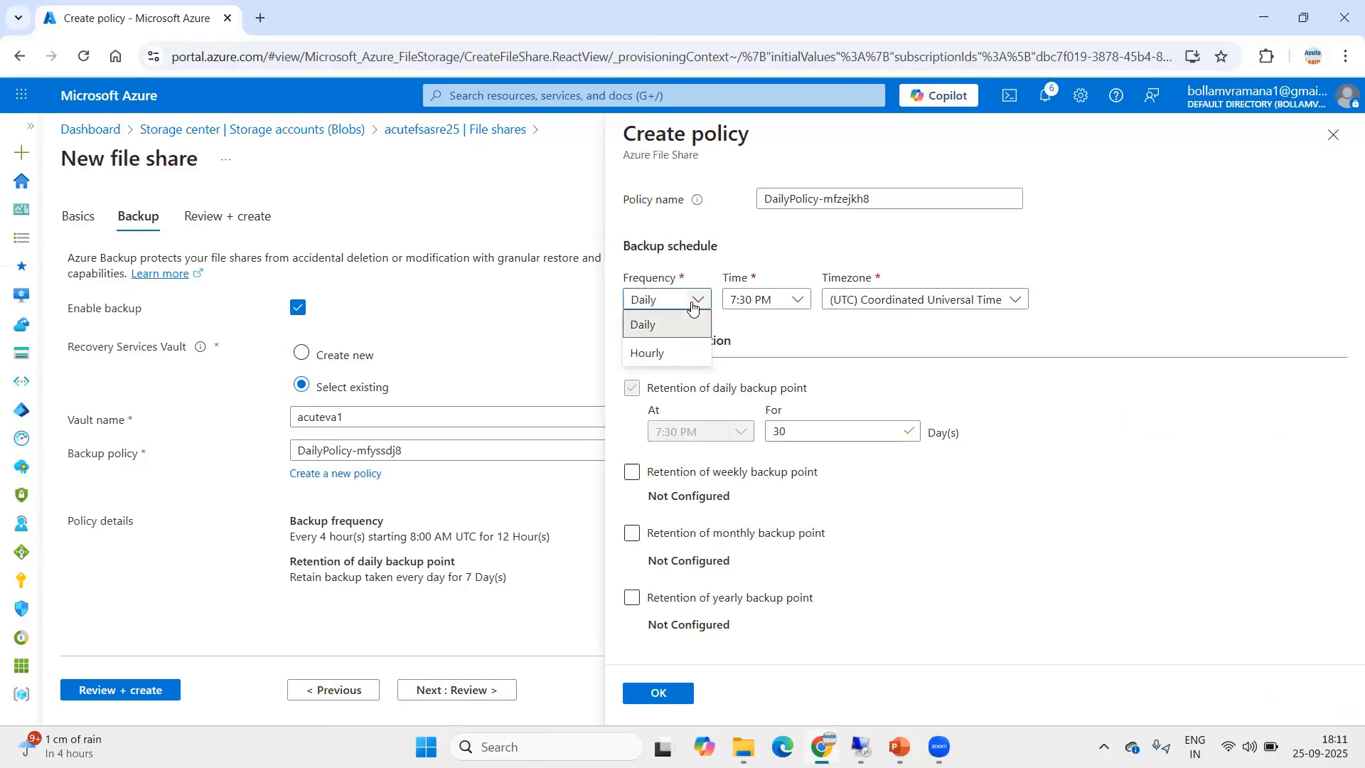
left_click(668, 353)
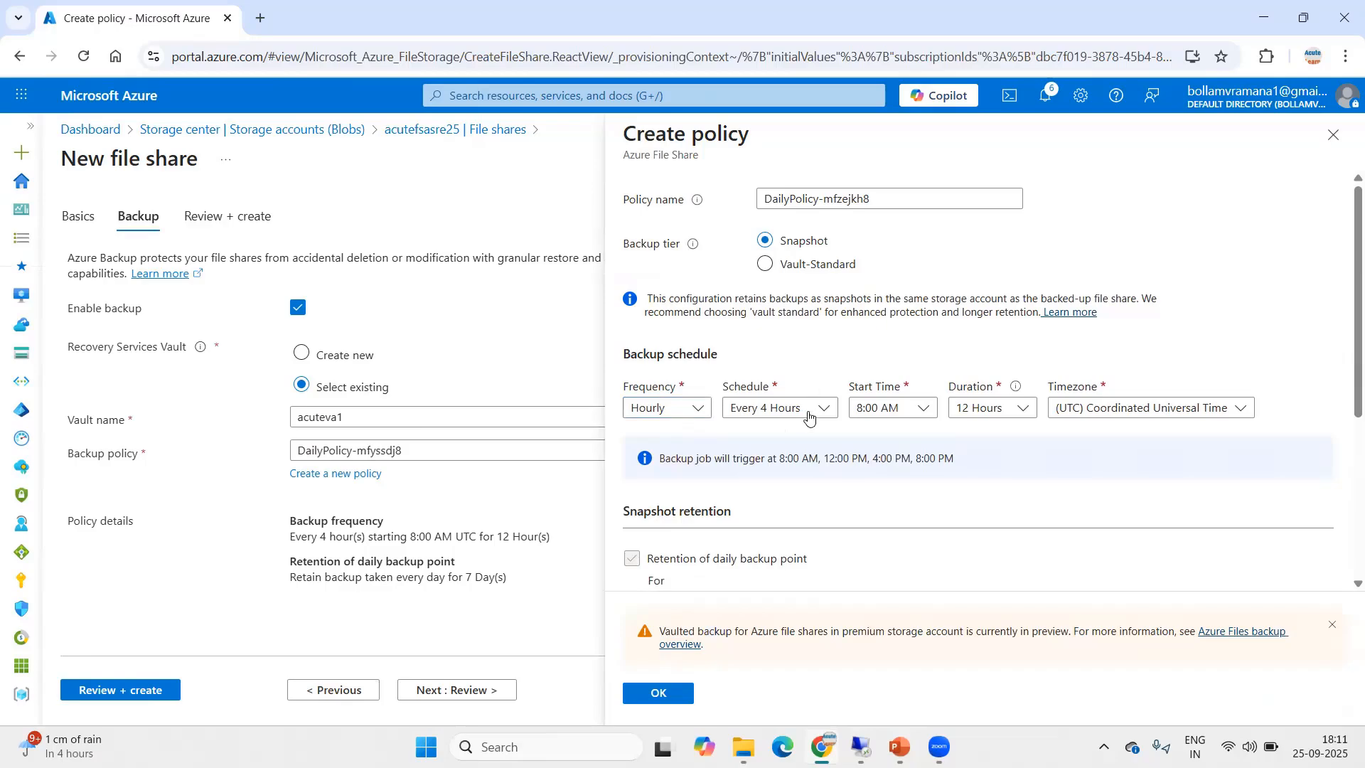
left_click(808, 409)
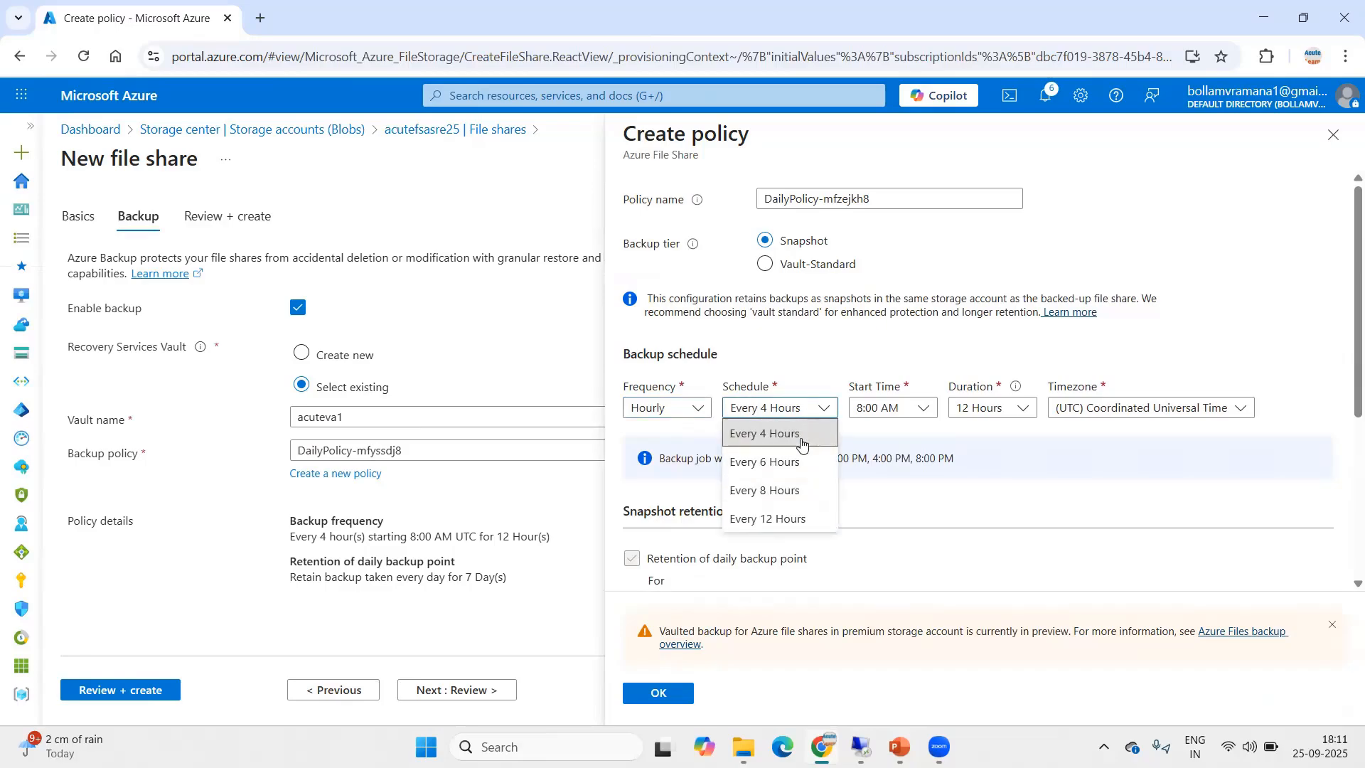
left_click(700, 415)
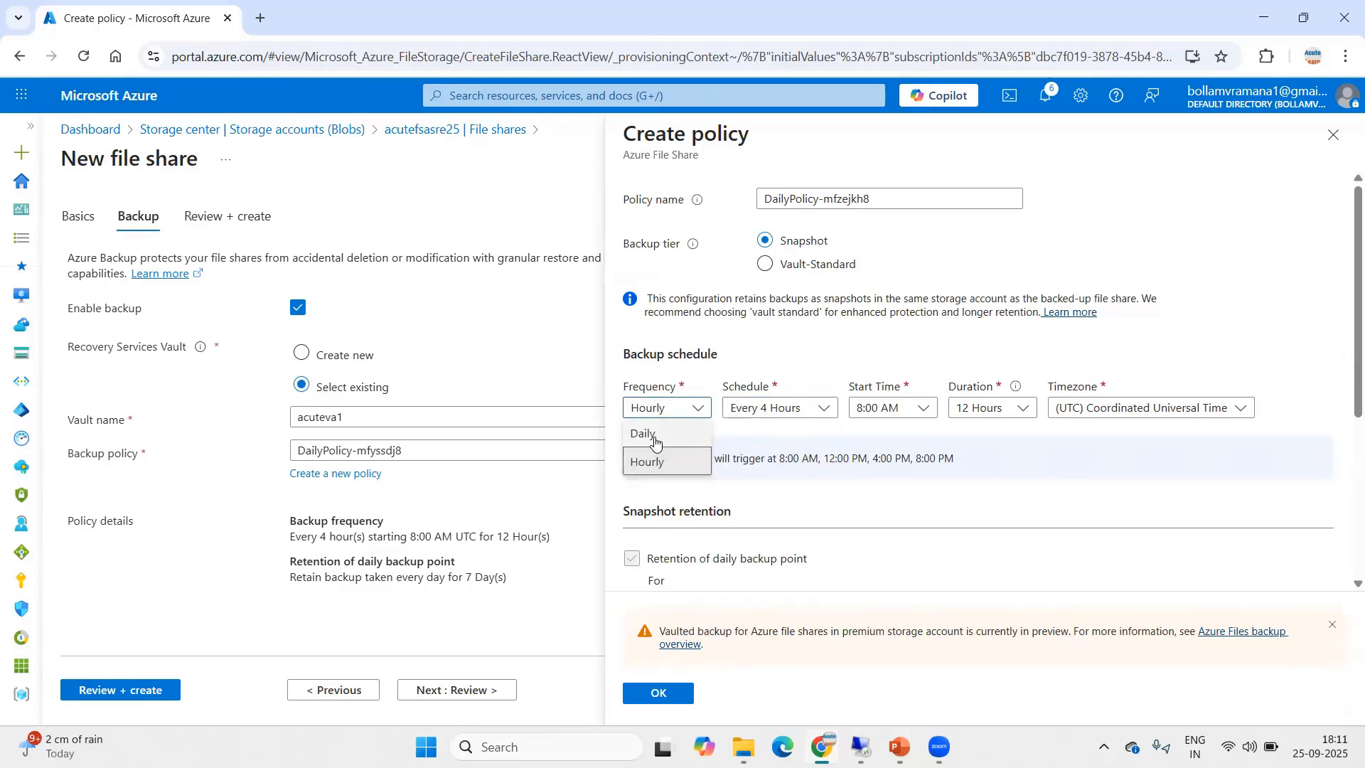
left_click(655, 441)
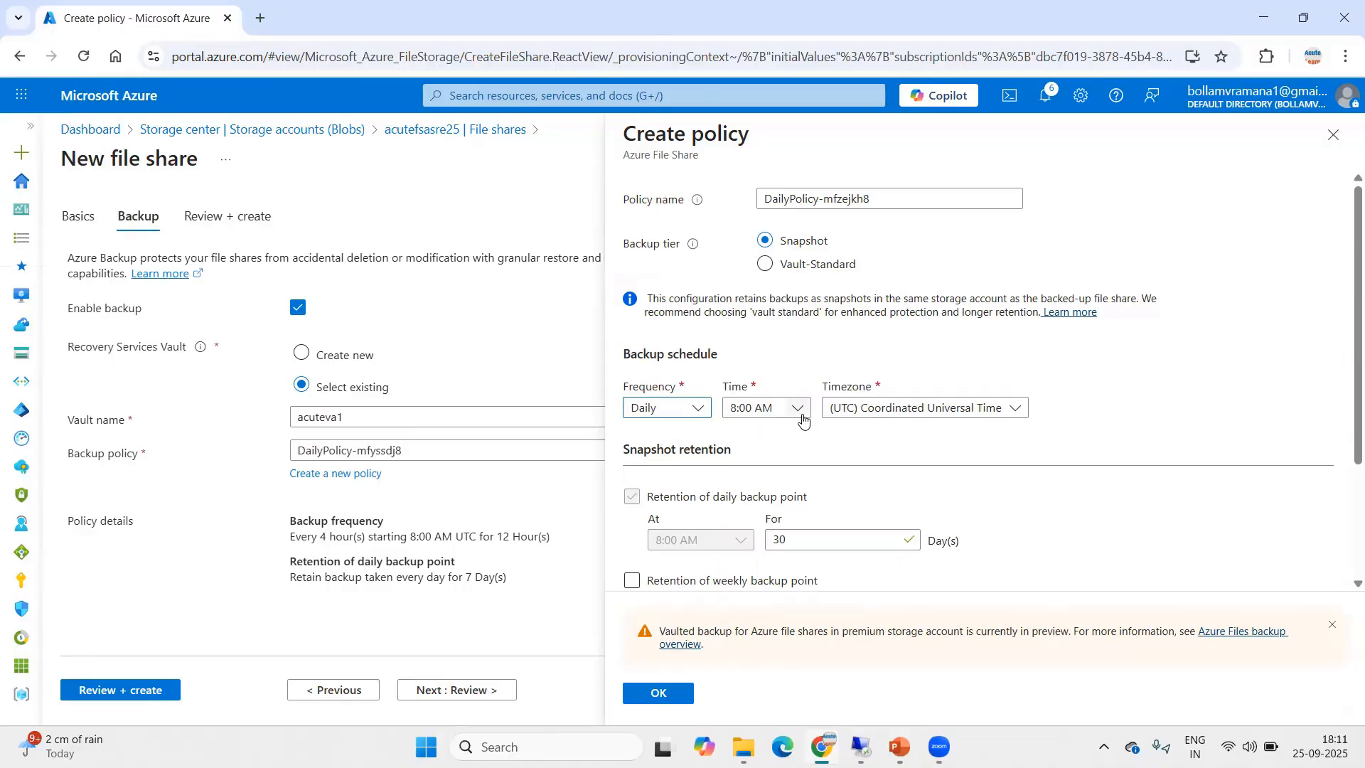
scroll(802, 420, "down", 3)
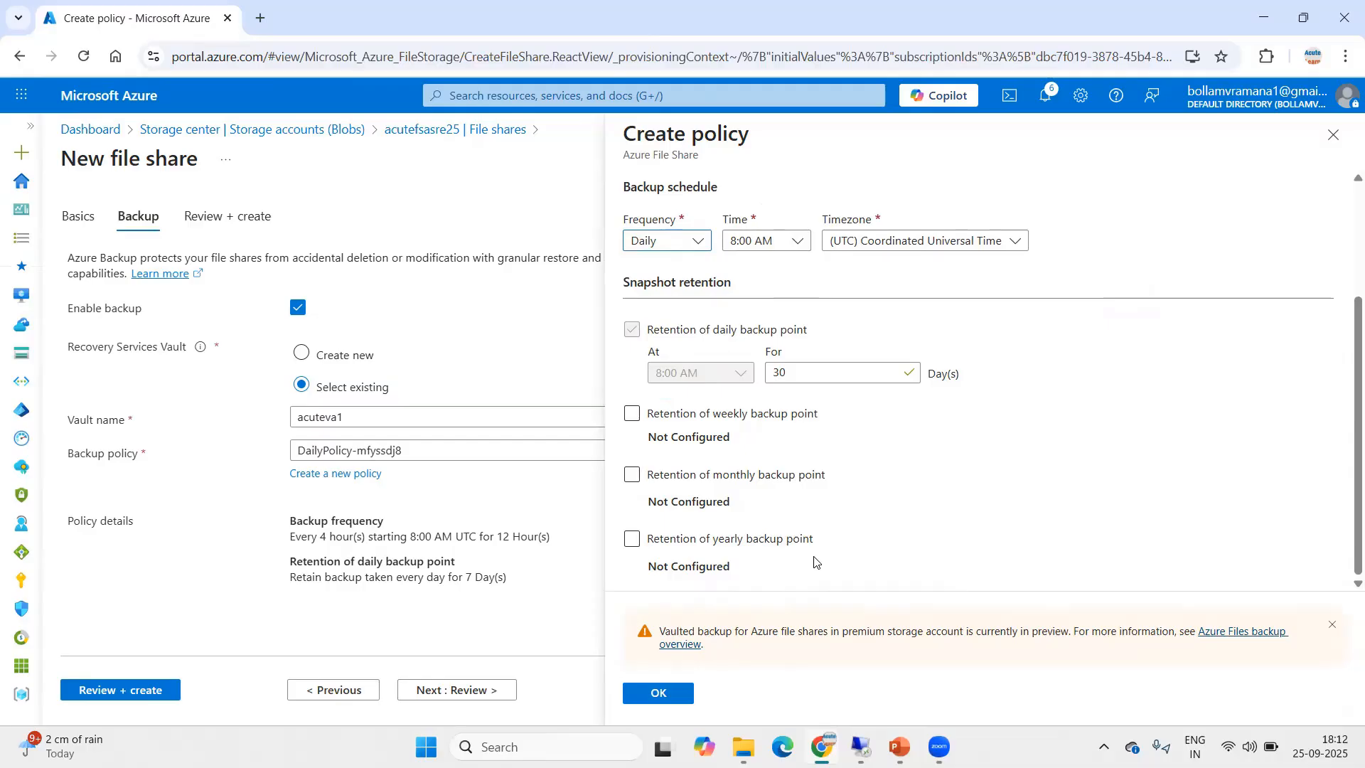
left_click(1332, 135)
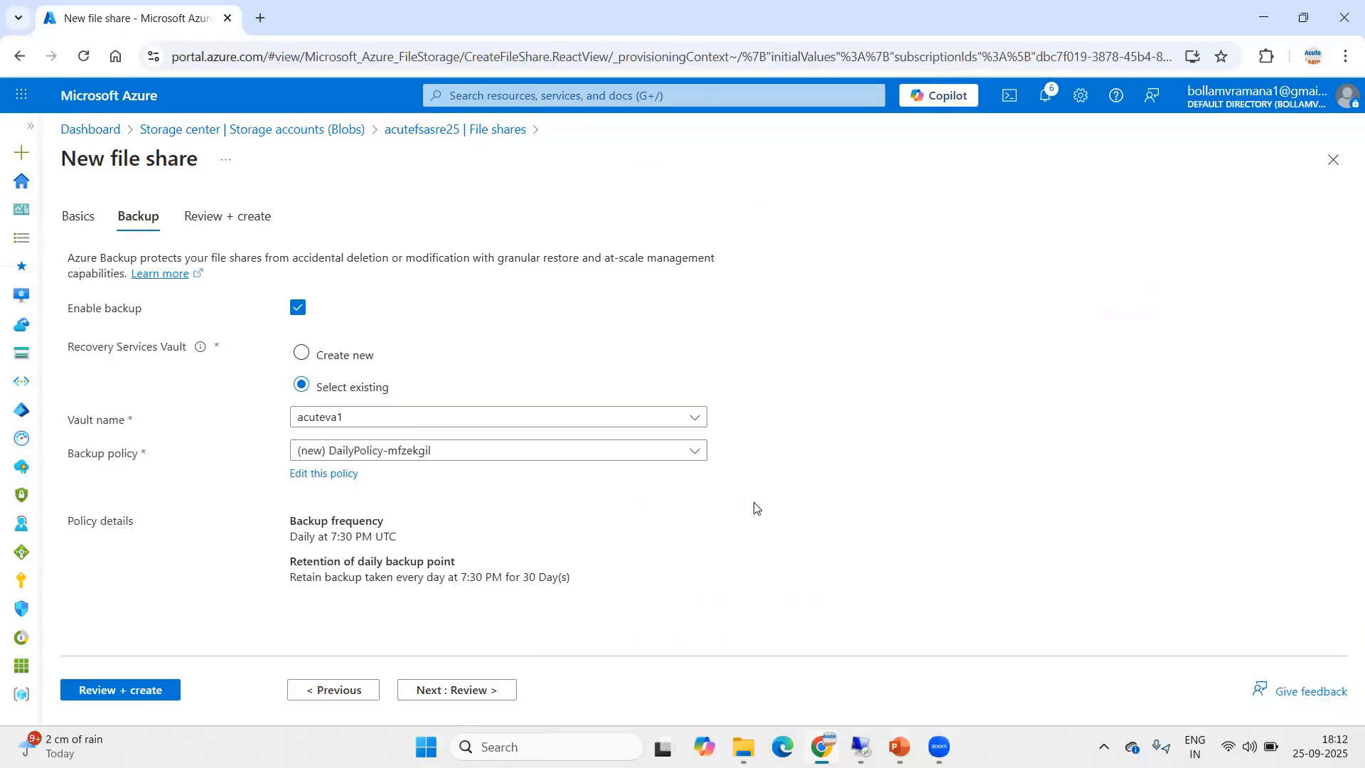
left_click(1329, 161)
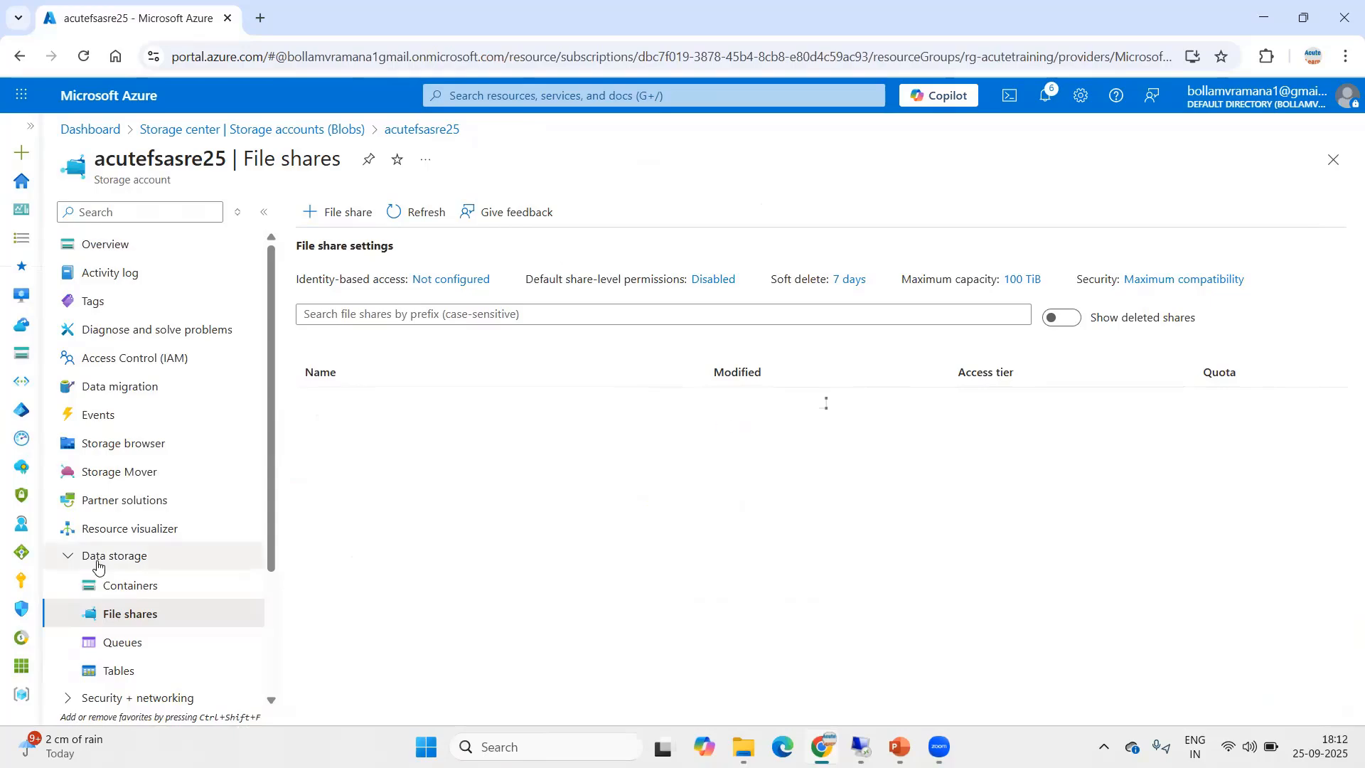
Open the backup page of the acutefileshare file share in the acutelearnsa storage account
left_click(1332, 160)
left_click(376, 421)
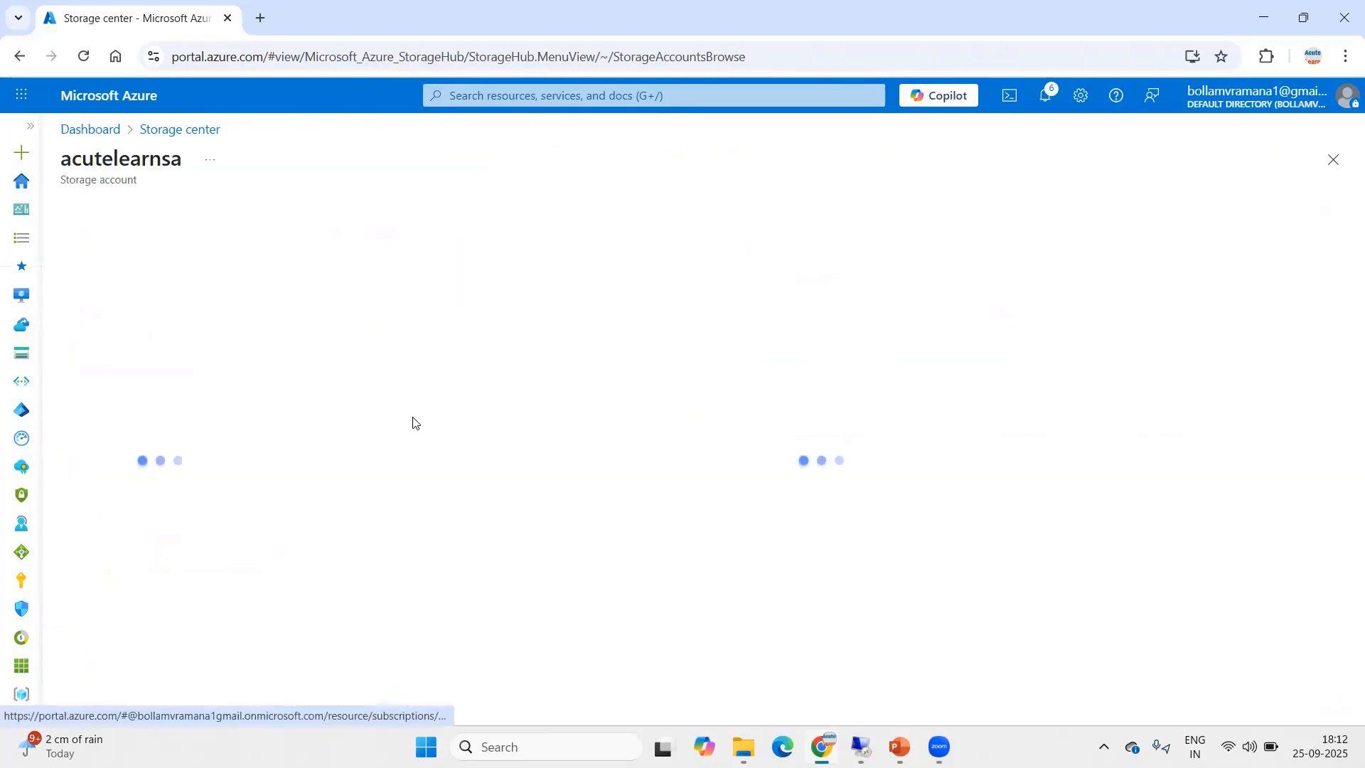
left_click(130, 614)
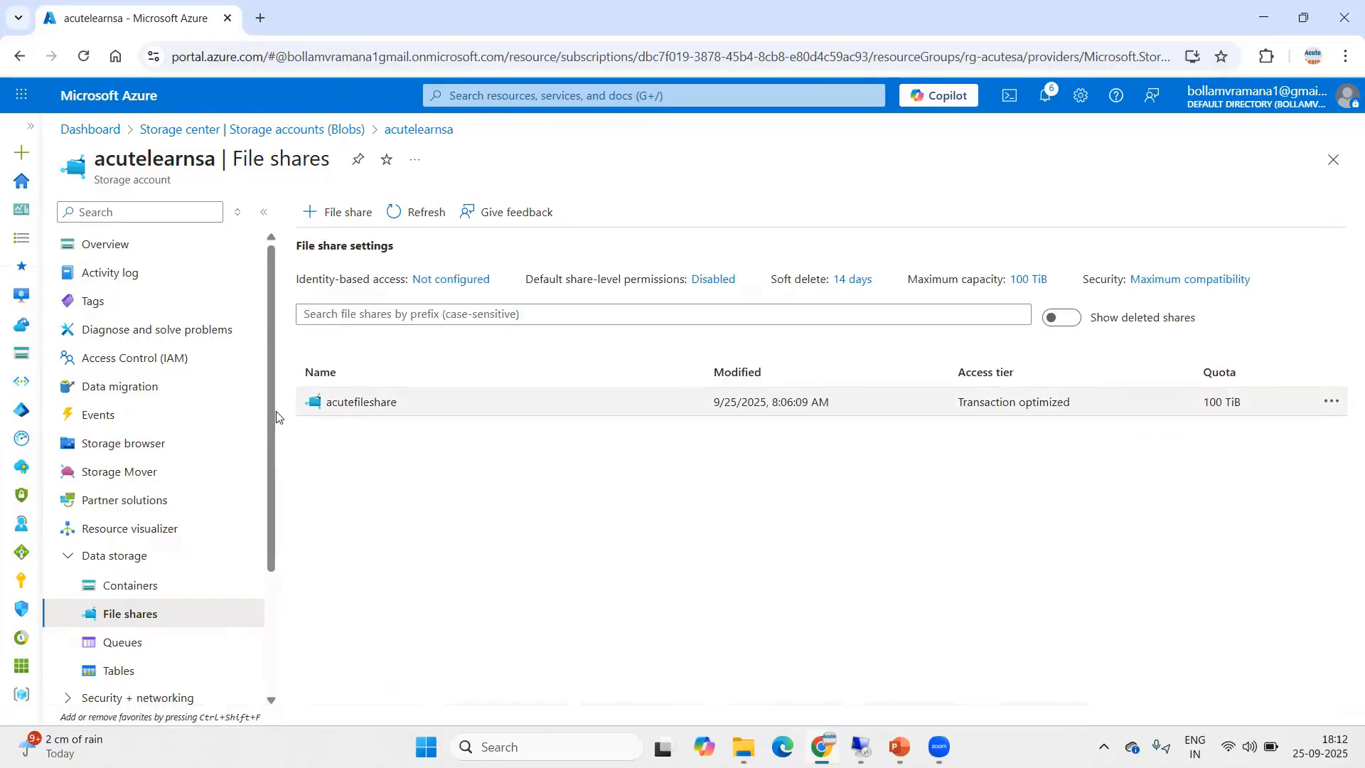
left_click(366, 407)
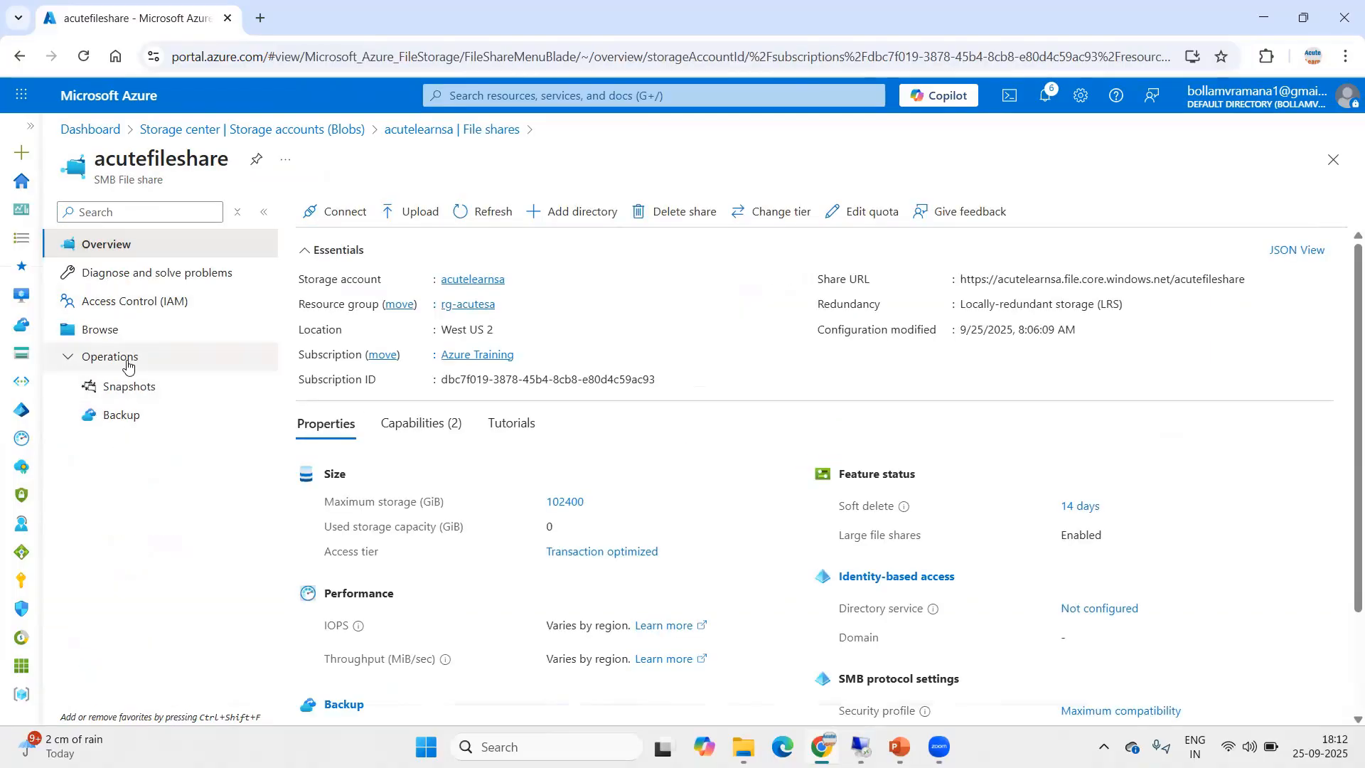
left_click(137, 426)
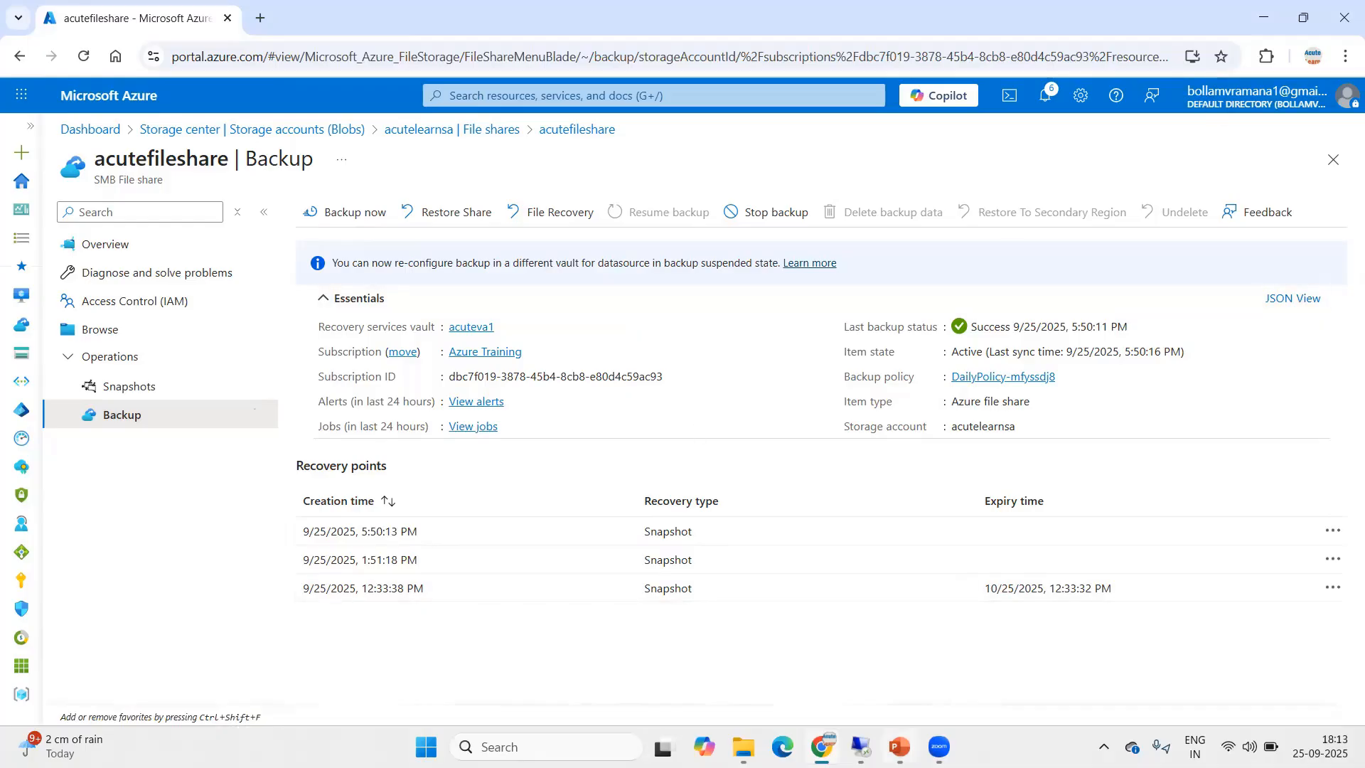
Switch to the remote desktop session and open the Personal folder on the mapped acutefileshare network drive
mouse_move(860, 746)
left_click(857, 655)
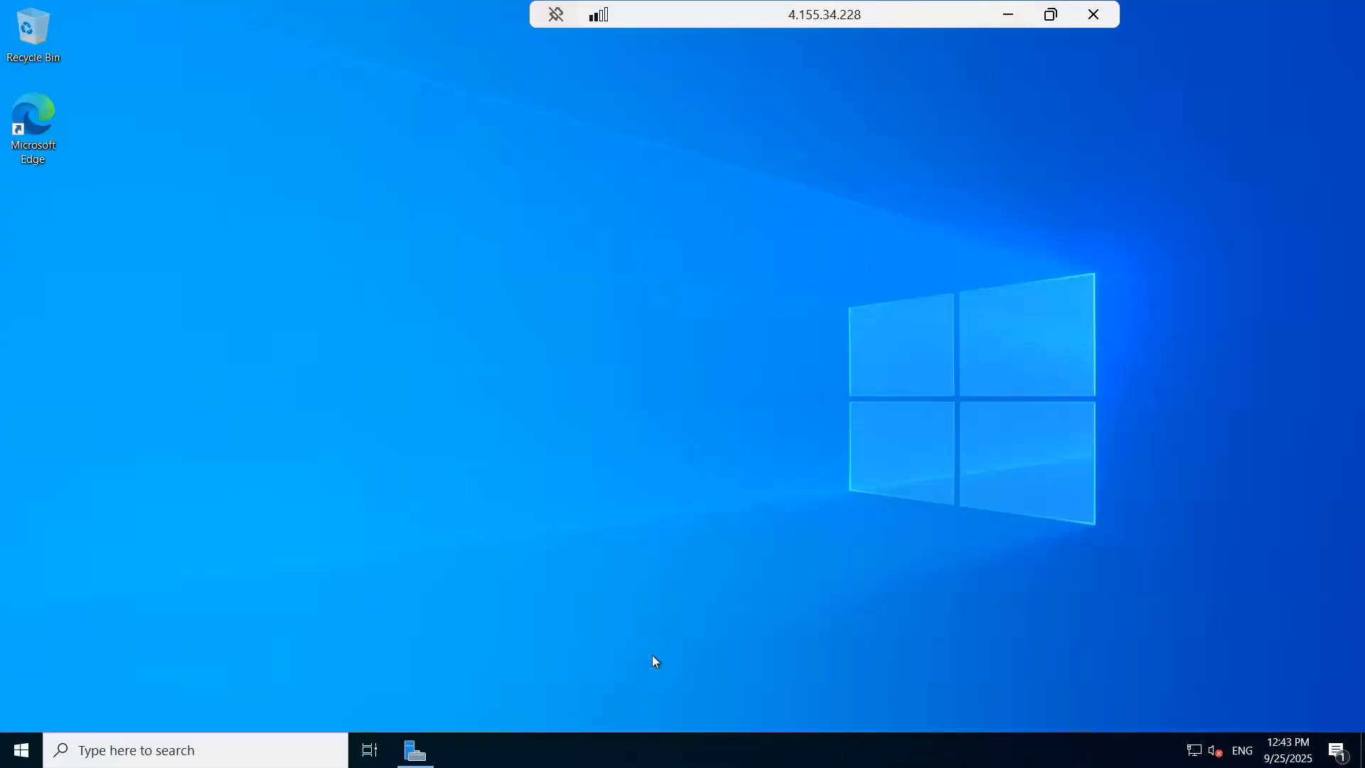
left_click(21, 750)
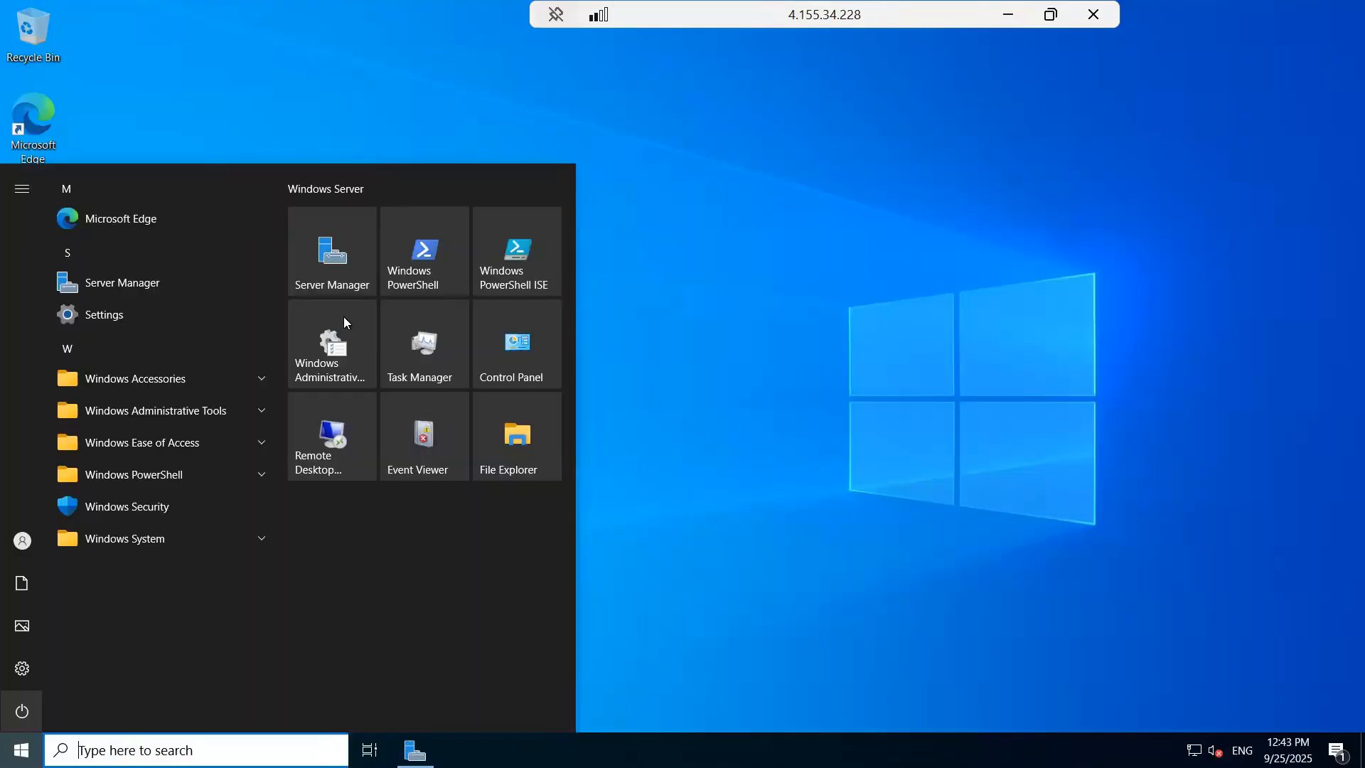
left_click(501, 431)
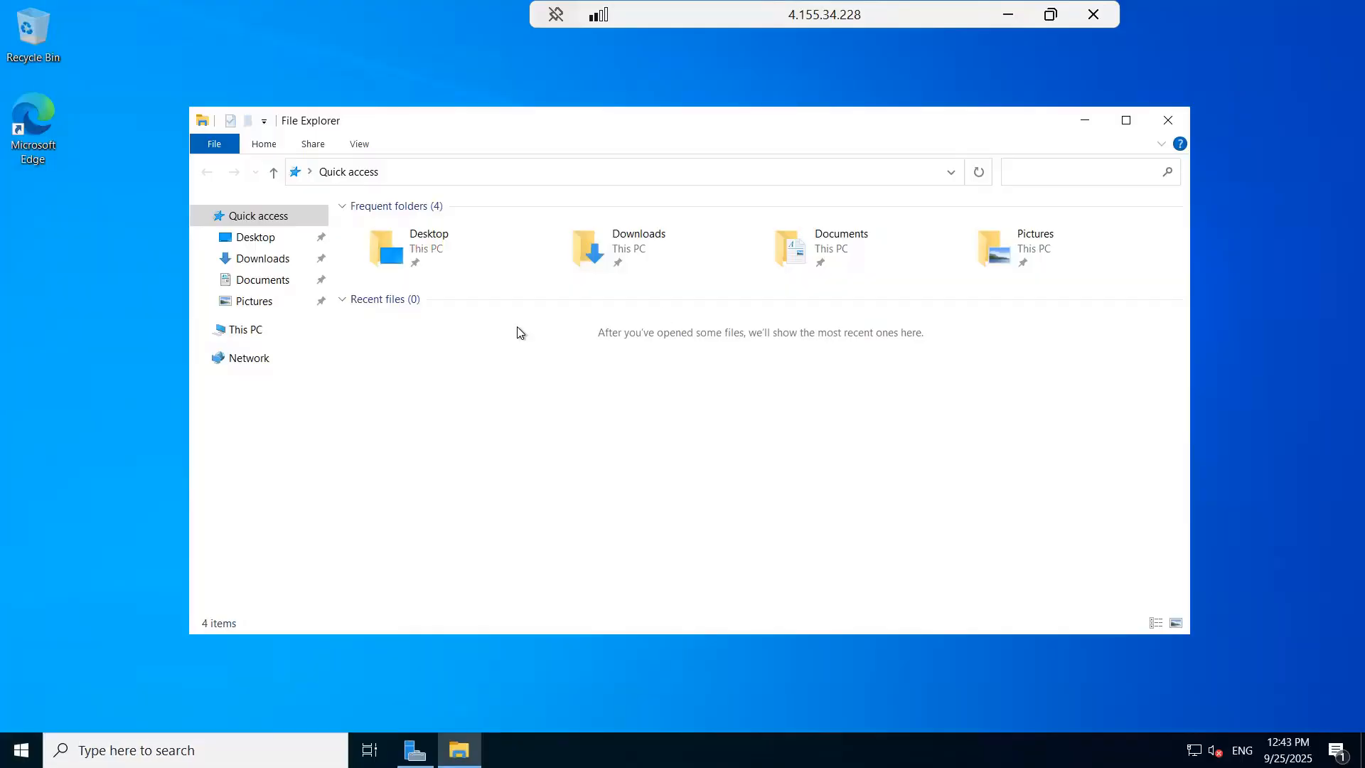
left_click(258, 334)
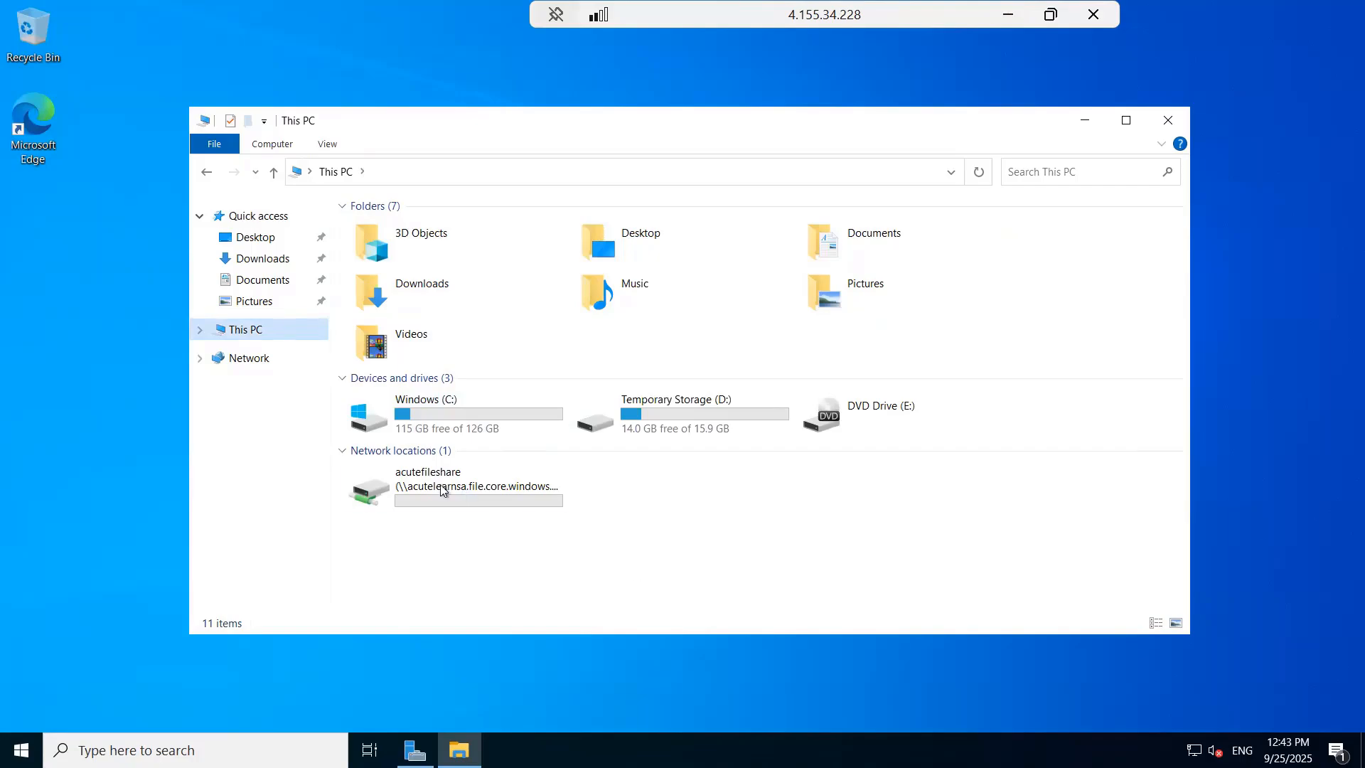
double_click(438, 489)
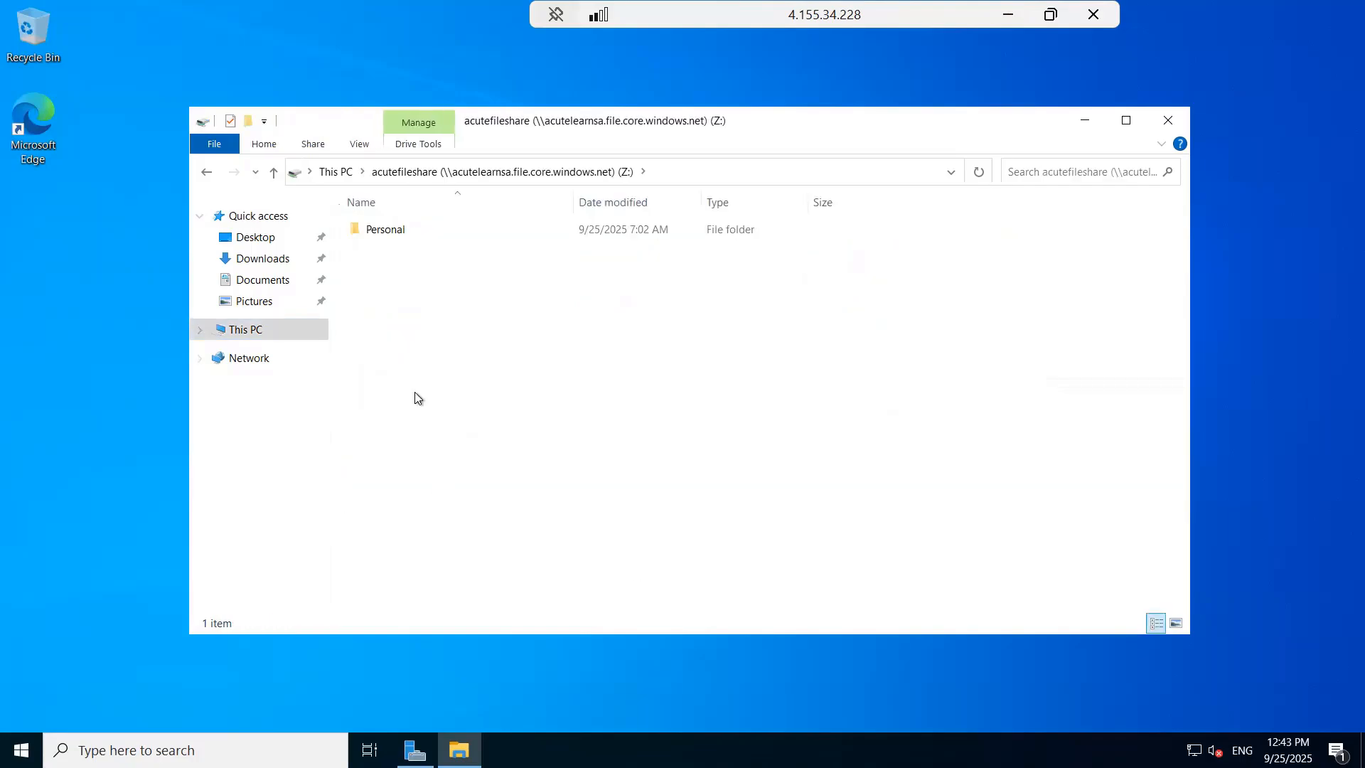
double_click(398, 230)
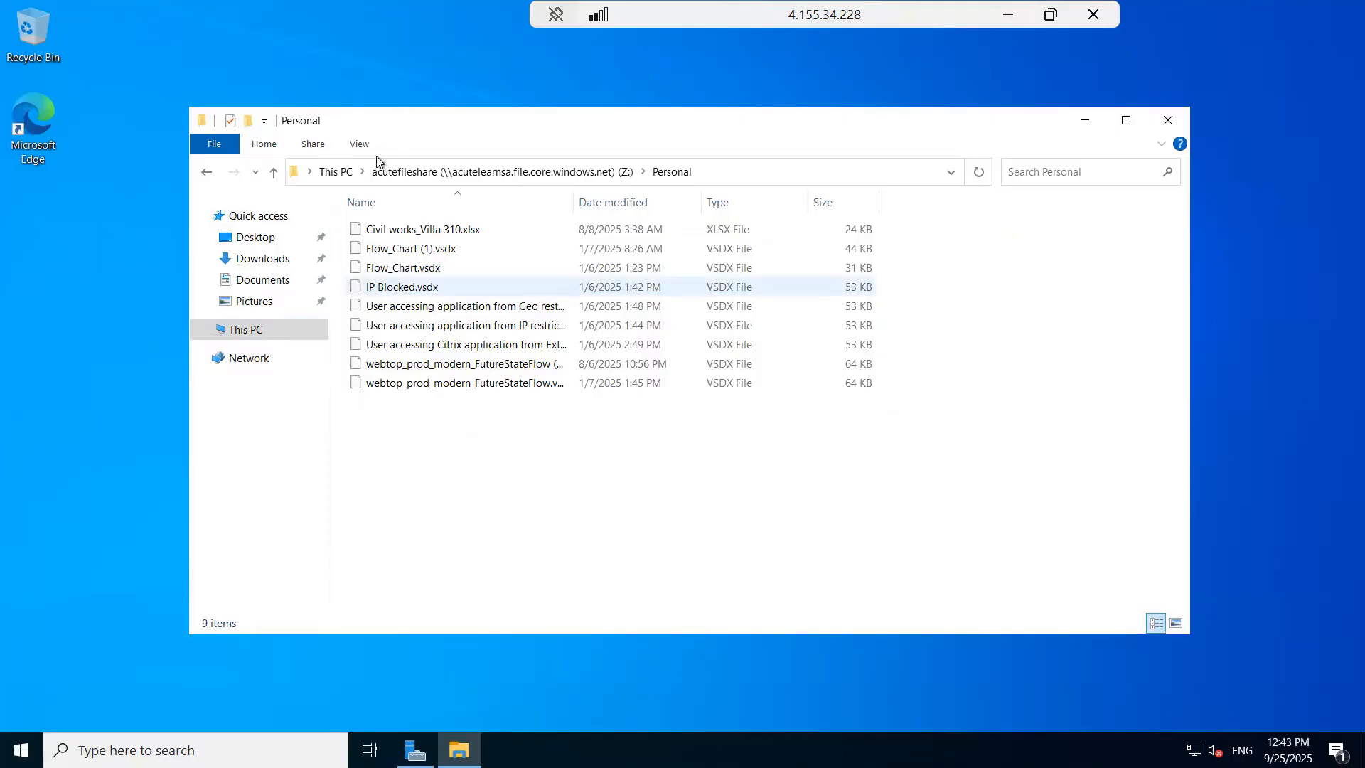
Return to the root of the acutefileshare drive and delete the Personal folder
left_click(397, 172)
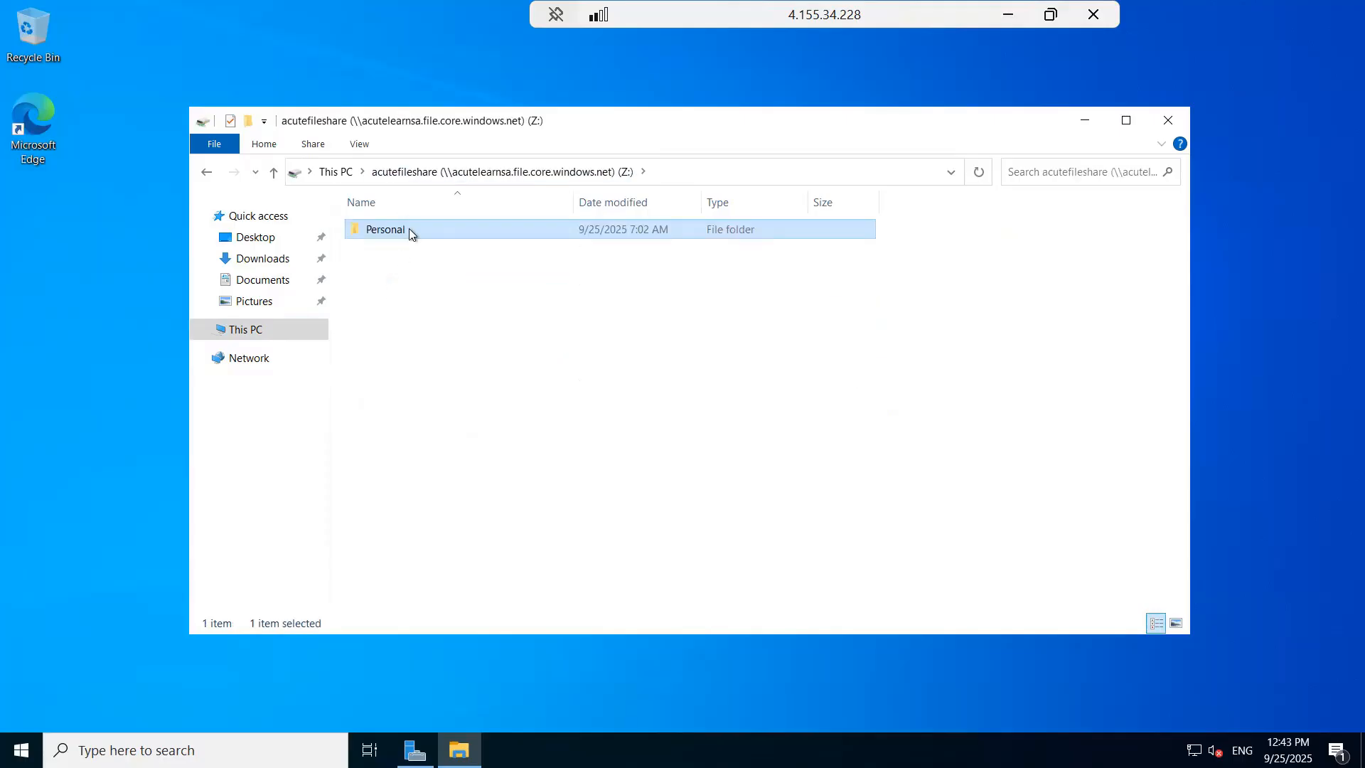
right_click(409, 234)
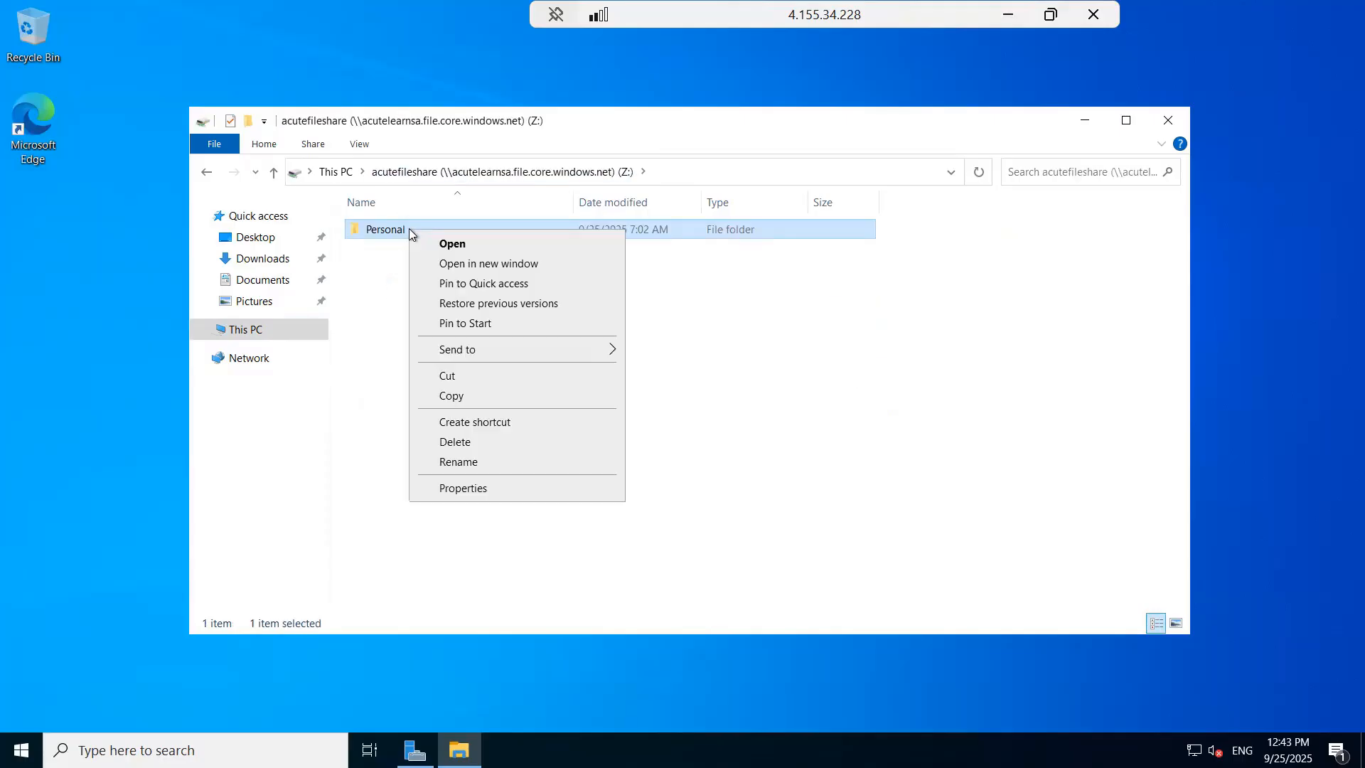
left_click(467, 449)
left_click(753, 445)
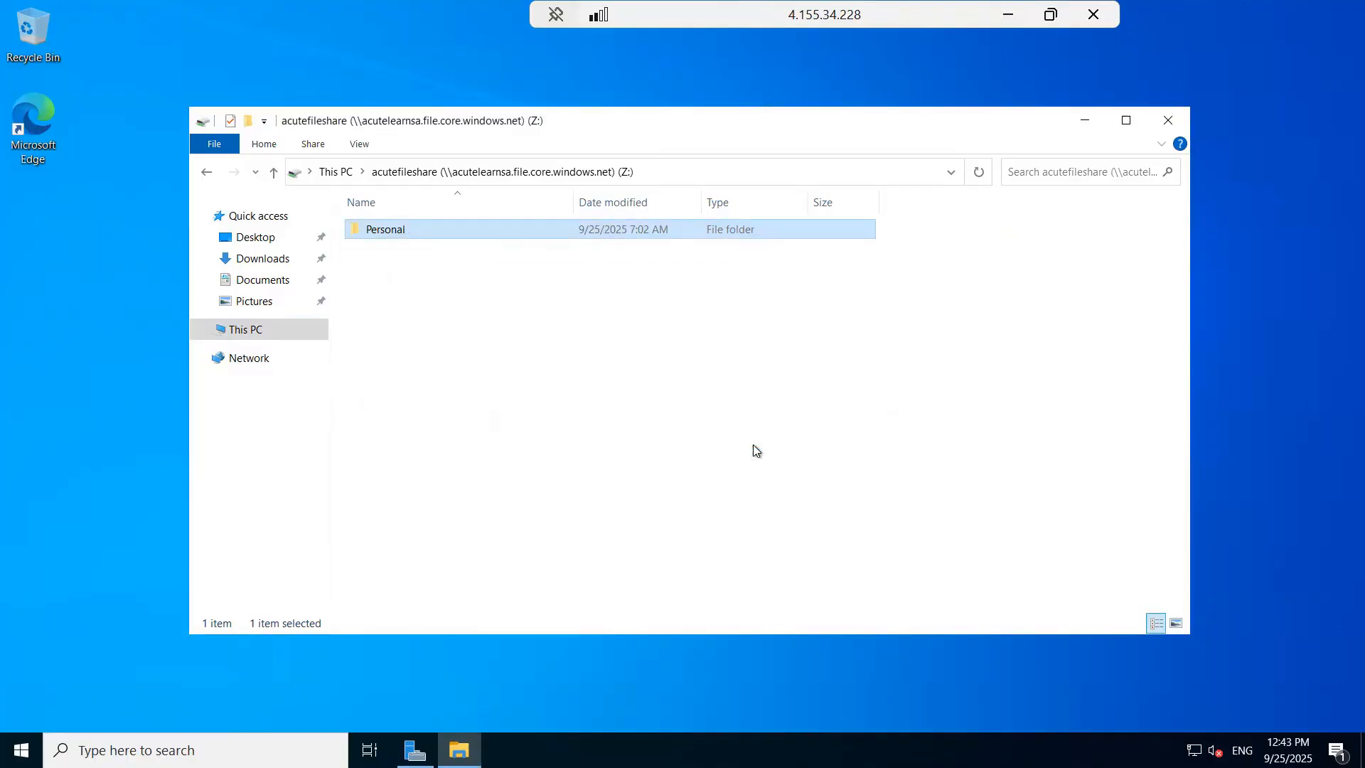
Check the Recycle Bin for deleted items and reopen the acutefileshare drive to verify its contents
left_click(36, 35)
right_click(37, 35)
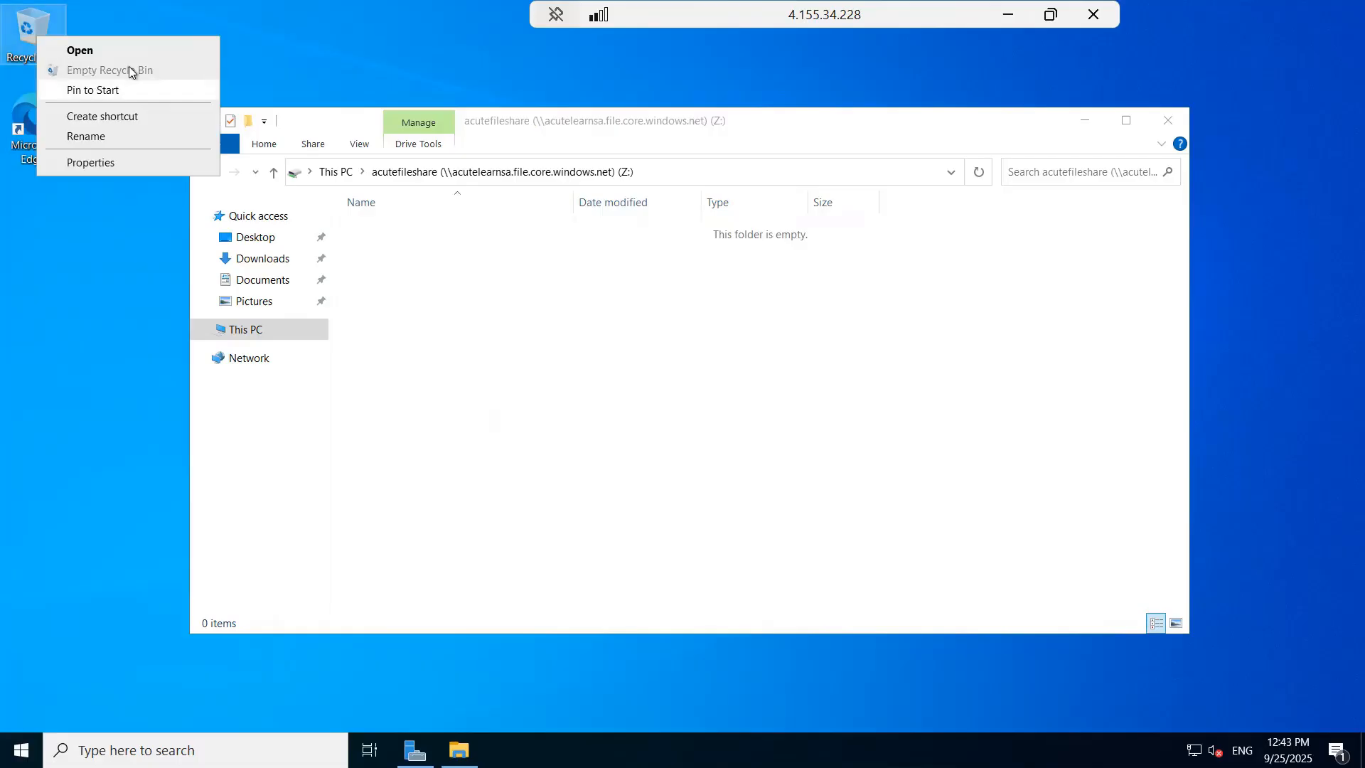
left_click(455, 276)
left_click(455, 282)
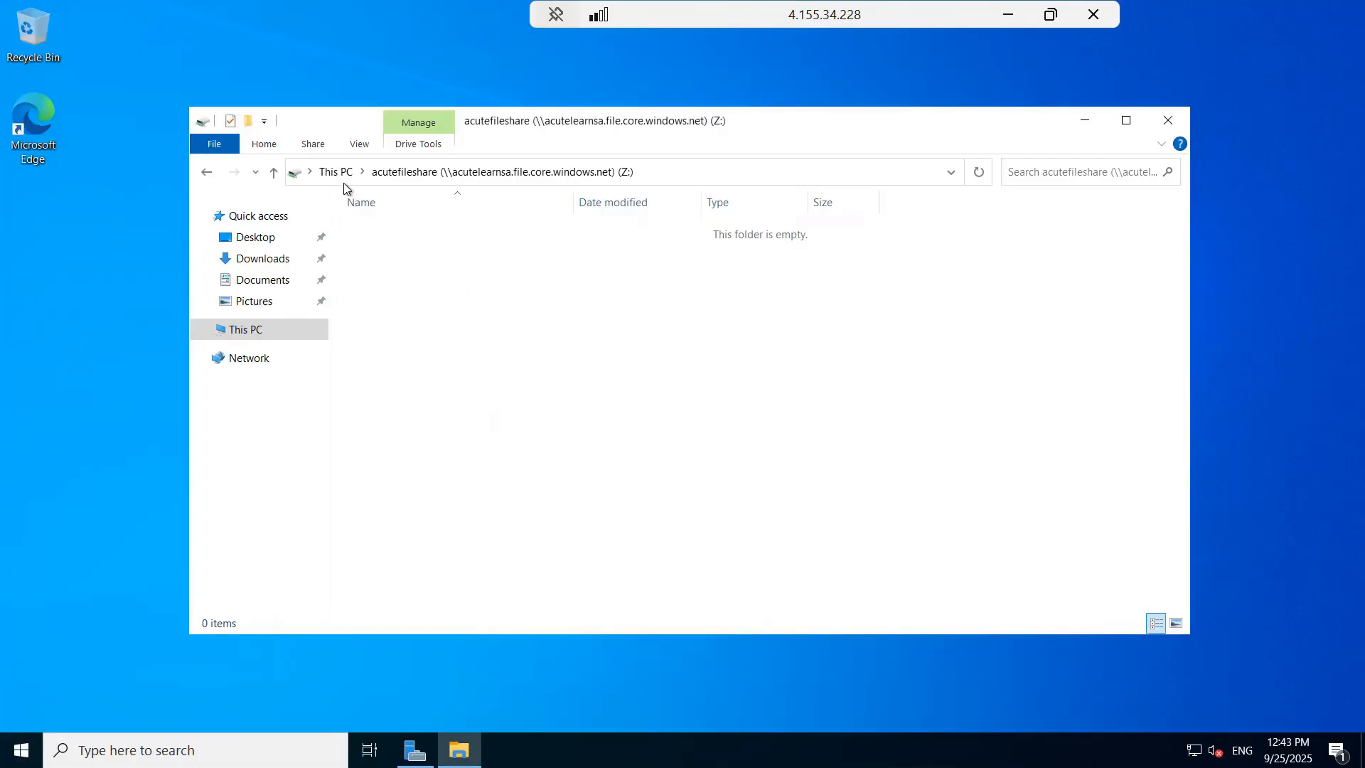
key("alt+Left")
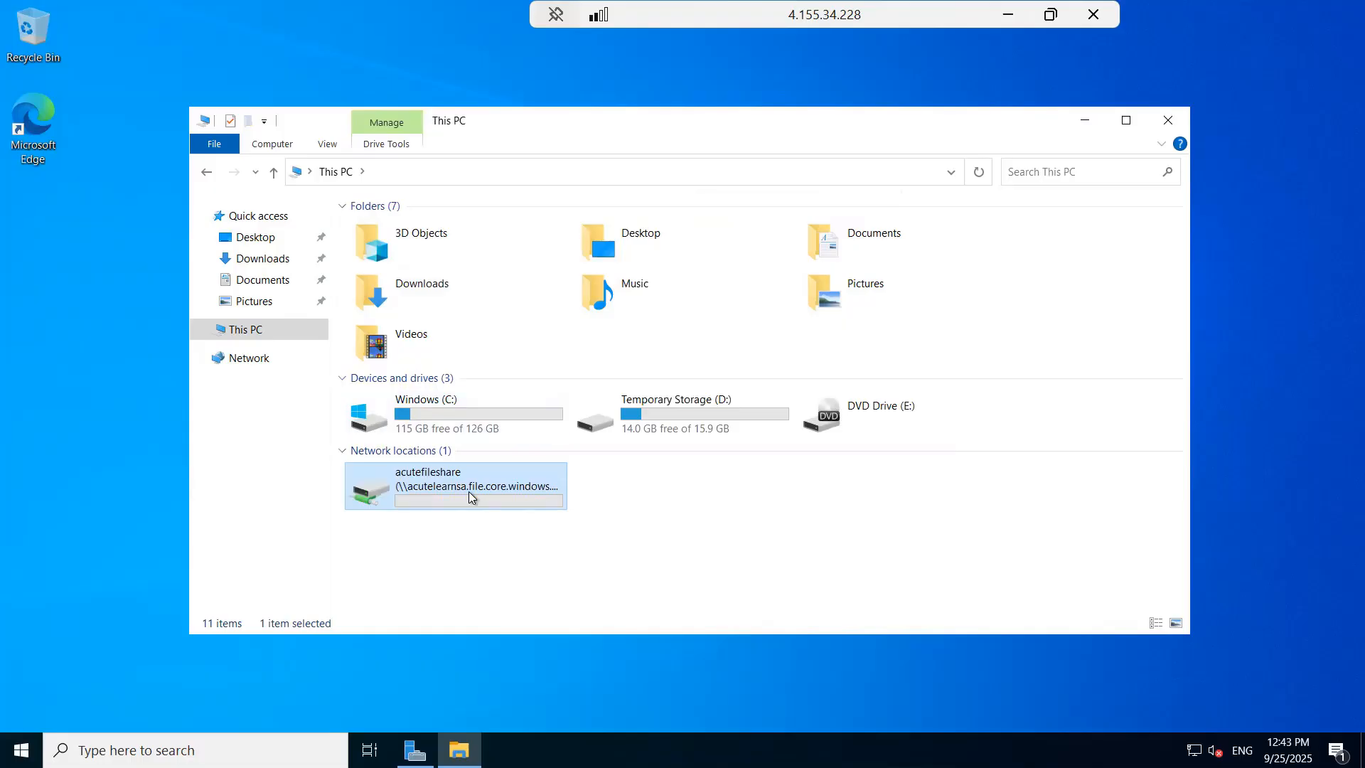
double_click(467, 492)
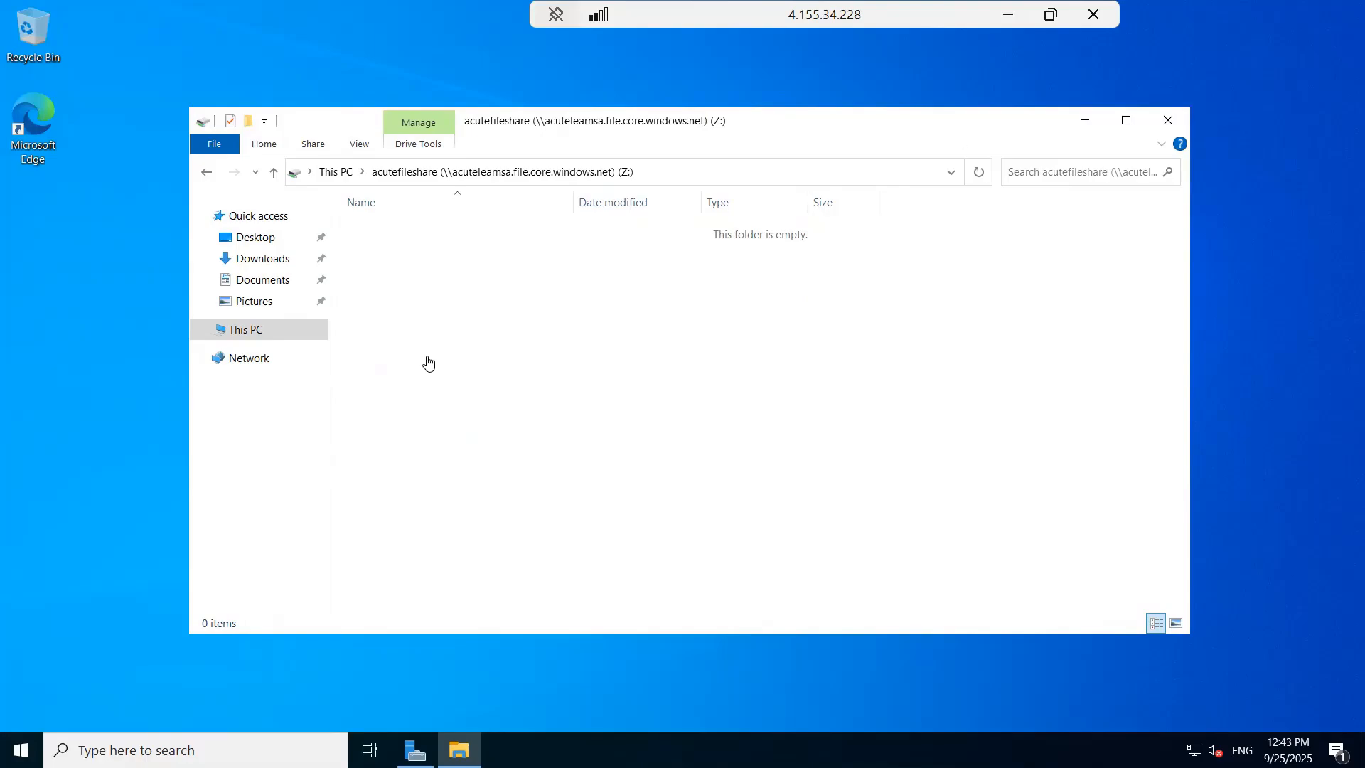
Leave the remote session and switch to the PowerPoint slide diagramming Azure file share backup and restore
key("alt+Tab")
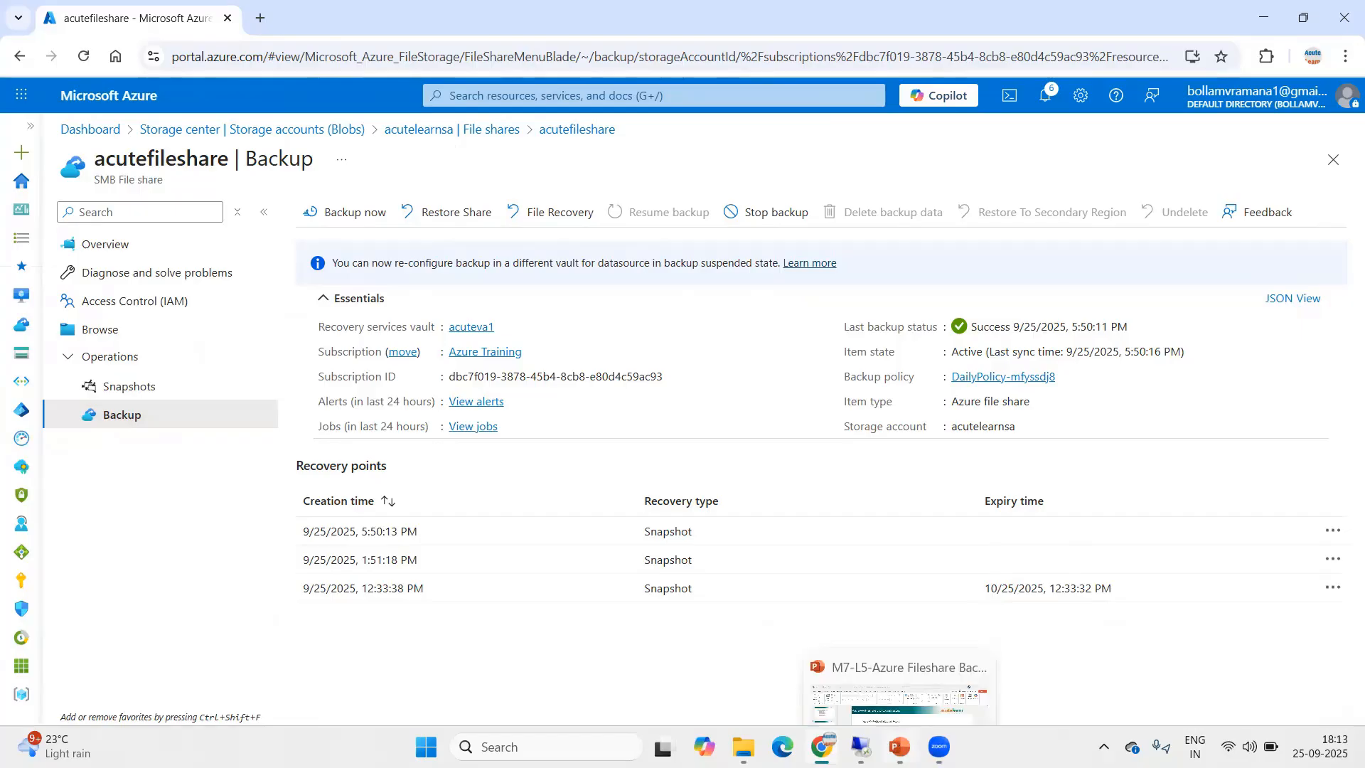
left_click(897, 744)
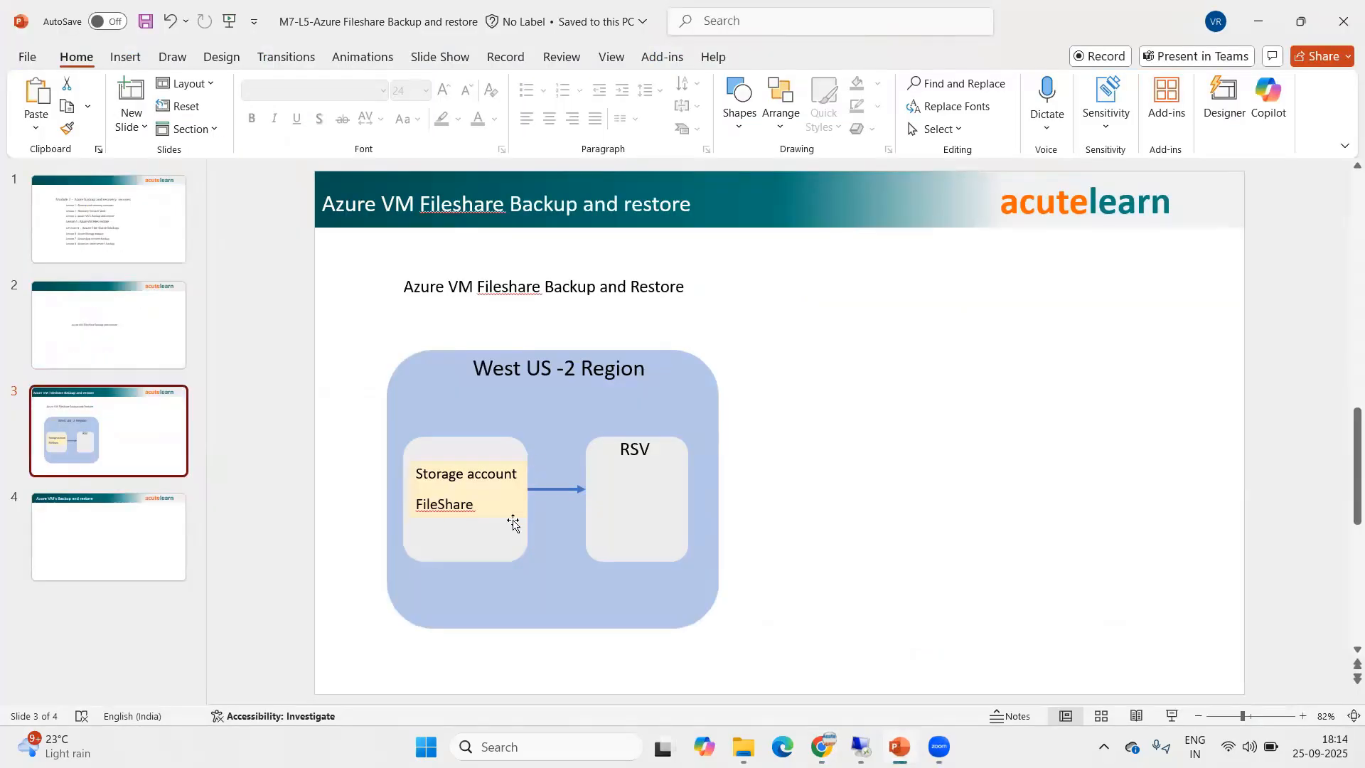
left_click(455, 502)
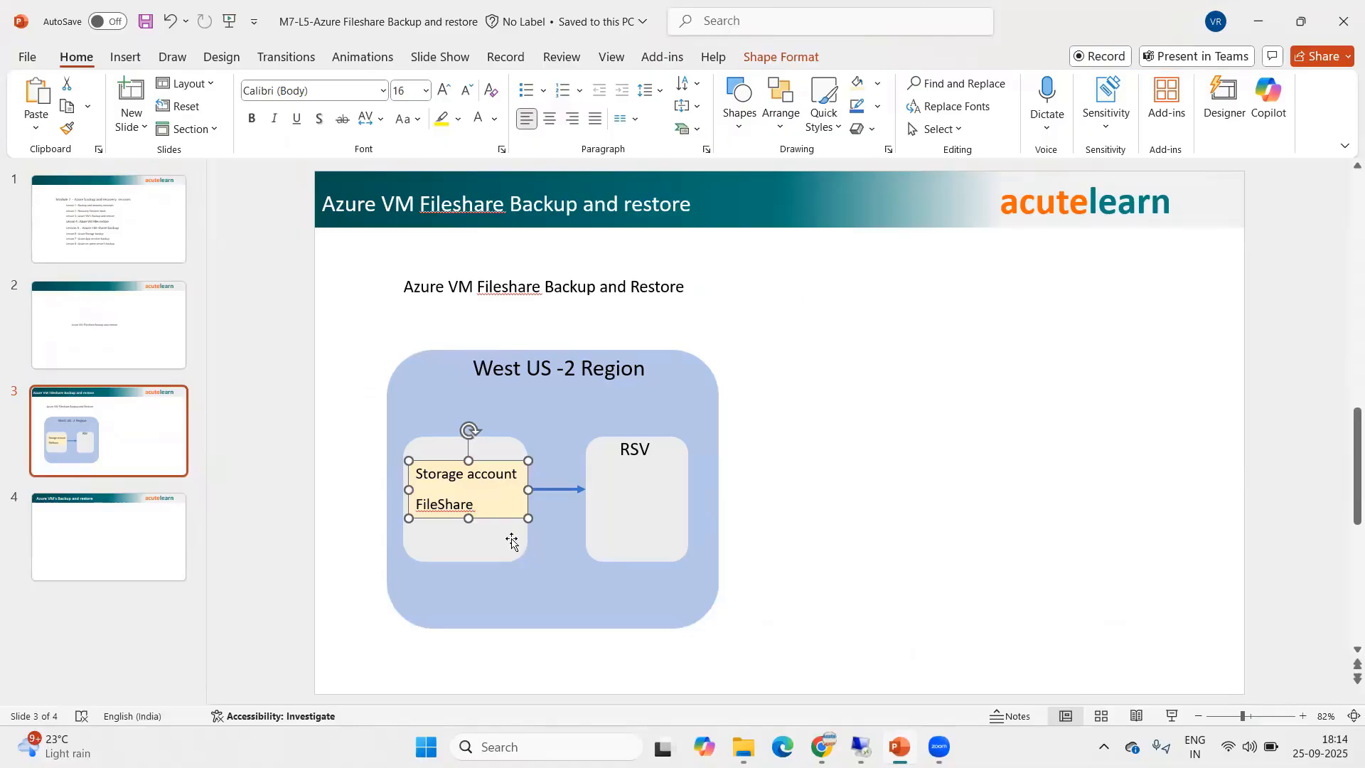
key("Escape")
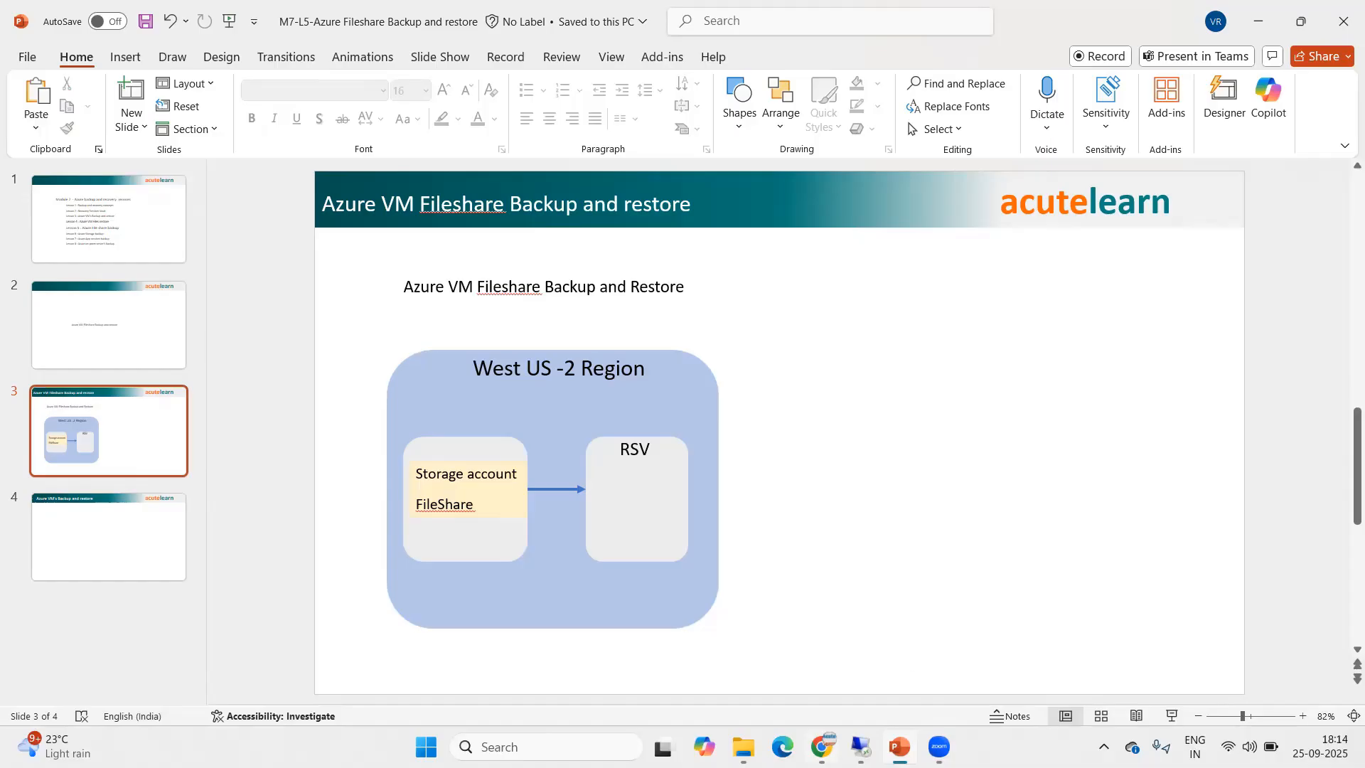
Switch to the Azure portal and set up a Restore Share from the 9/25/2025, 5:50:13 PM restore point, with Overwrite Existing for conflicts
key("alt+Tab")
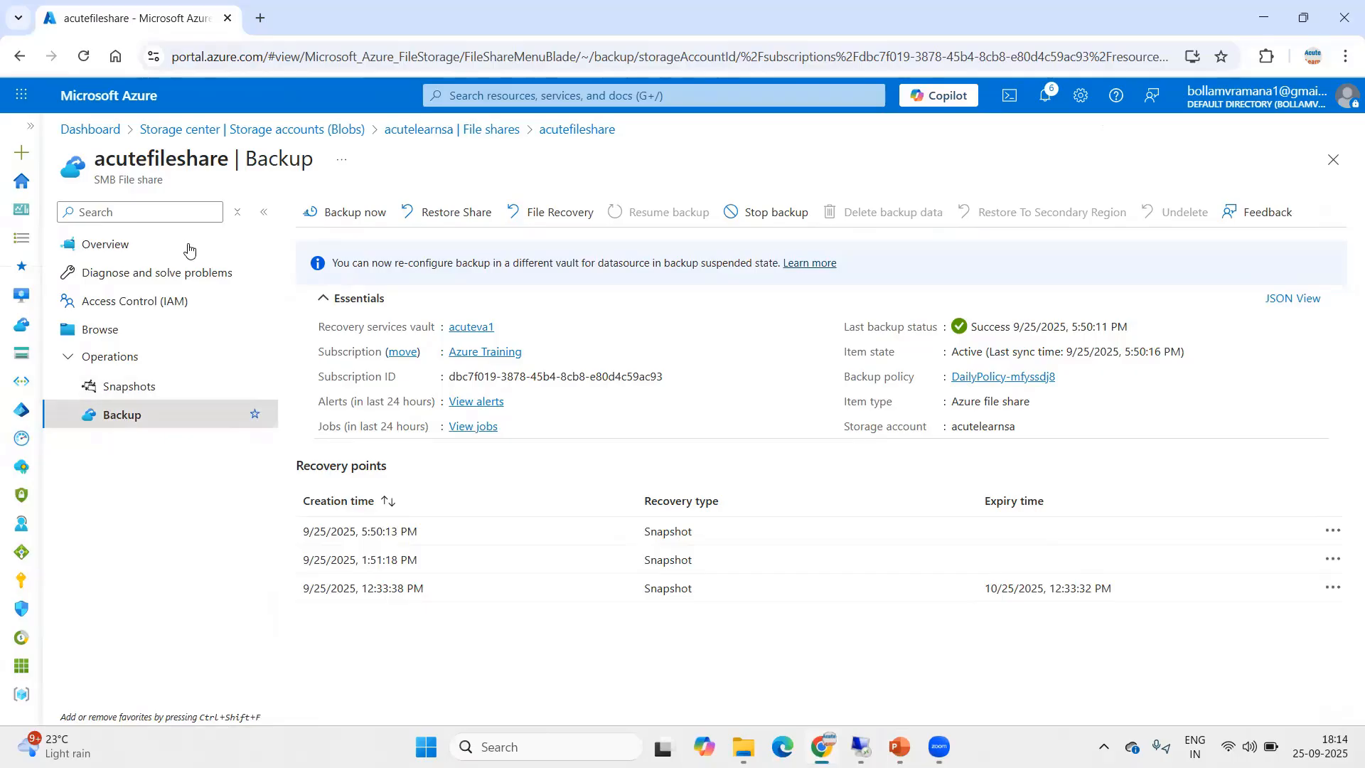
left_click(445, 223)
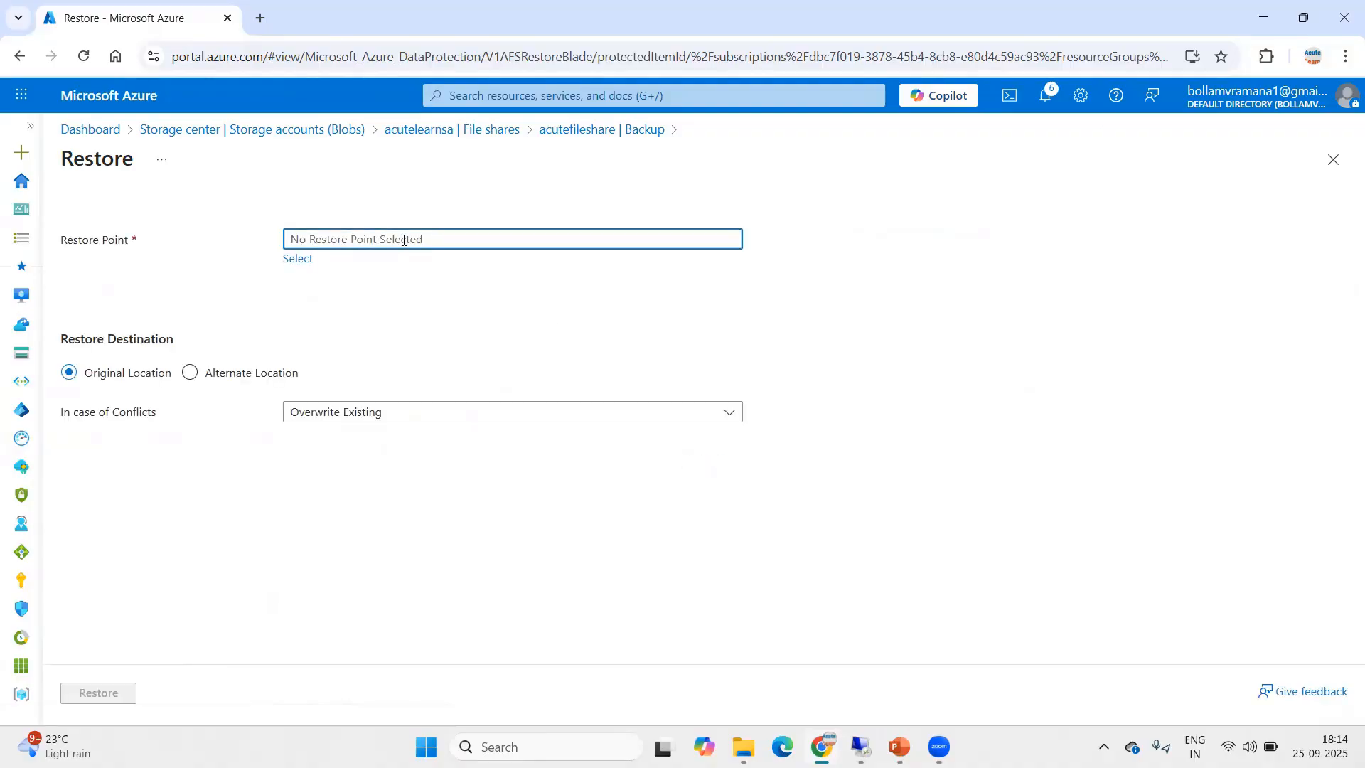
left_click(302, 263)
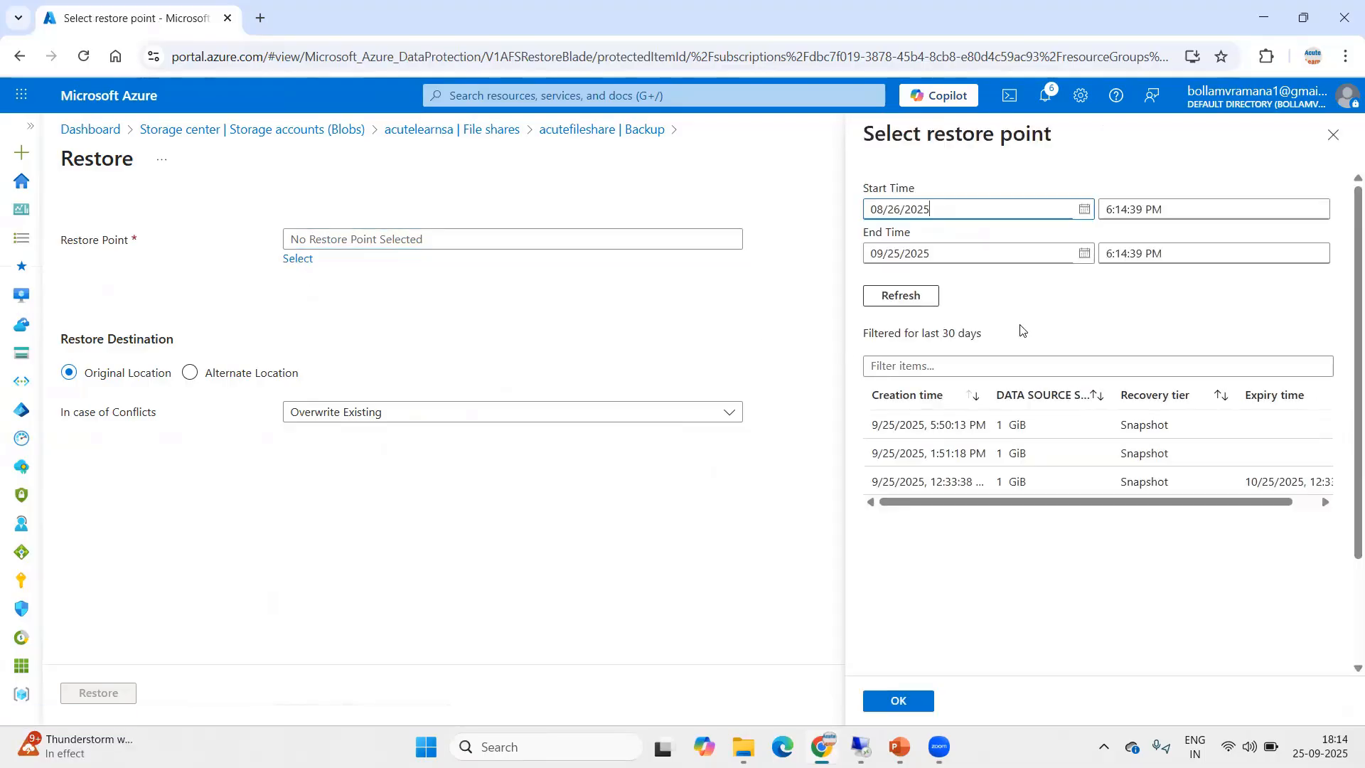
left_click(968, 438)
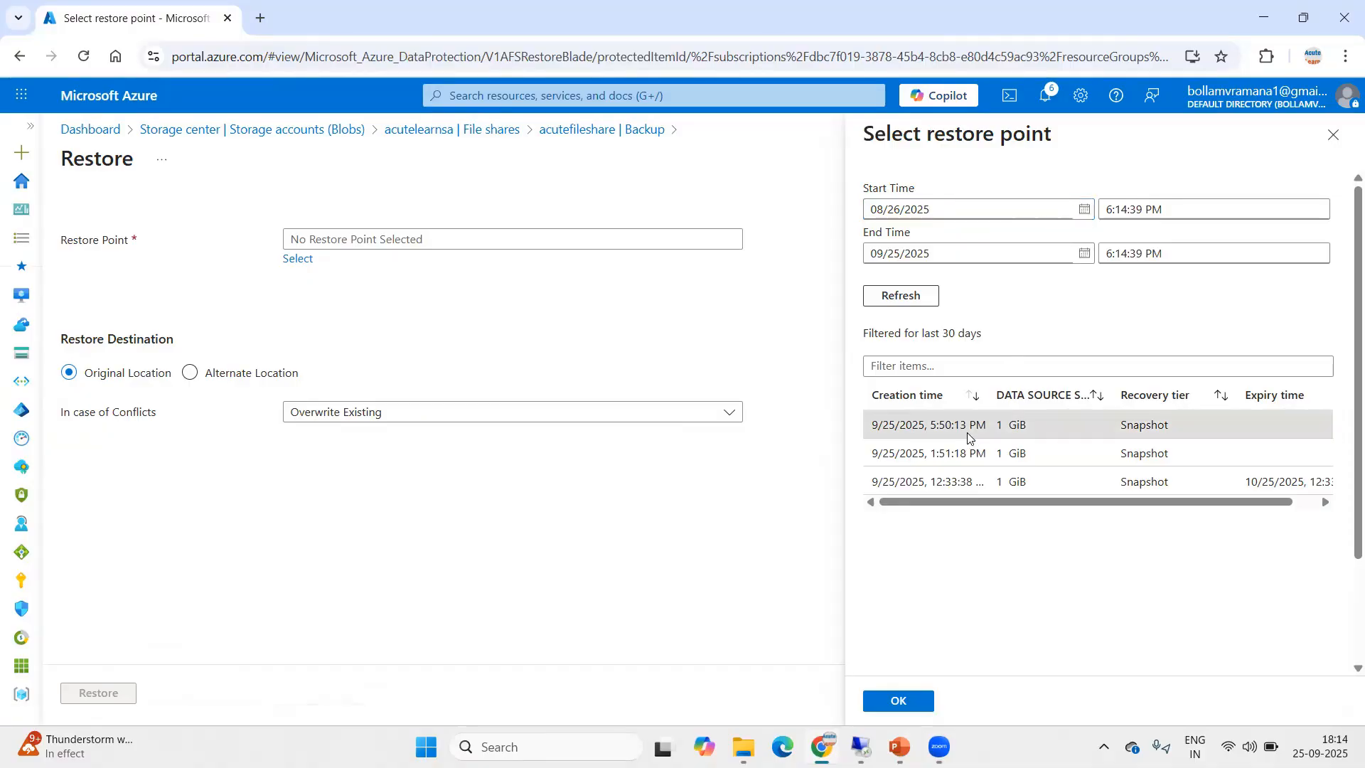
left_click(900, 701)
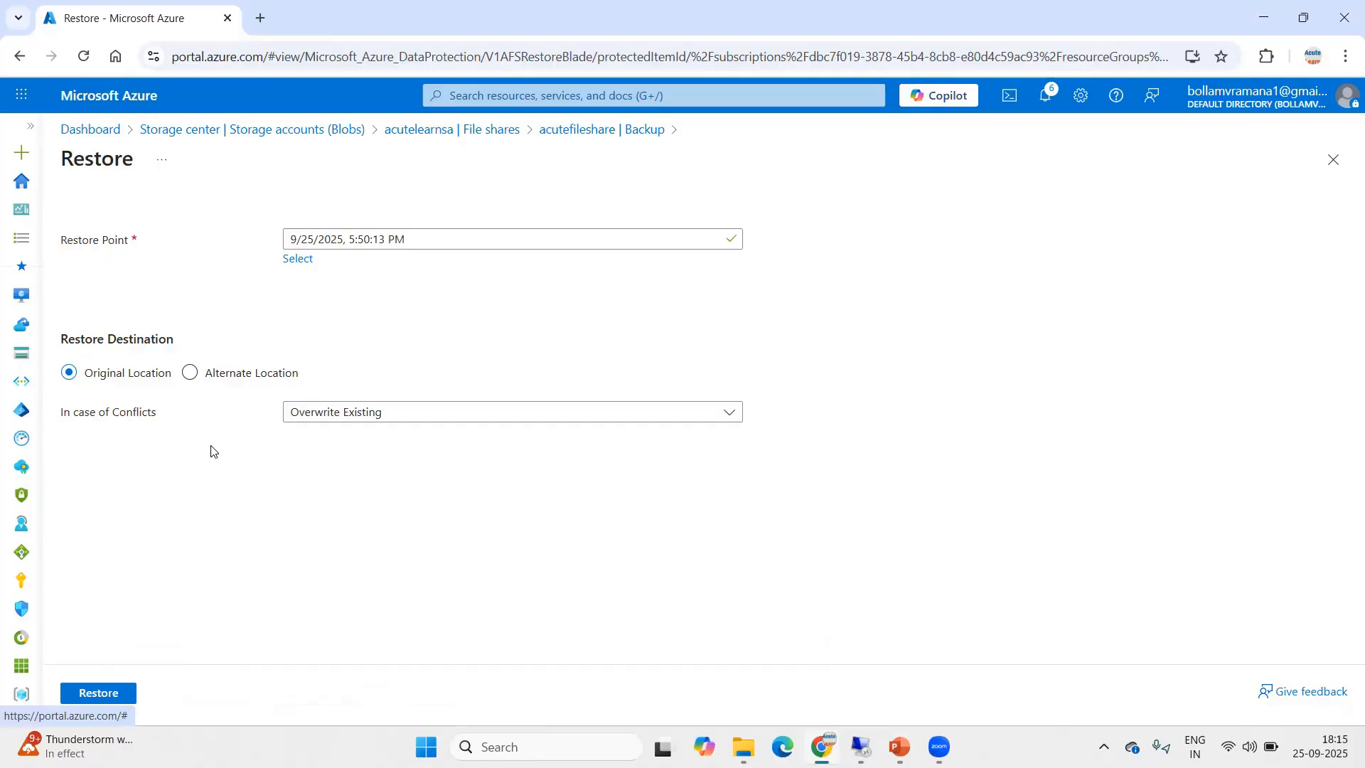
left_click(429, 422)
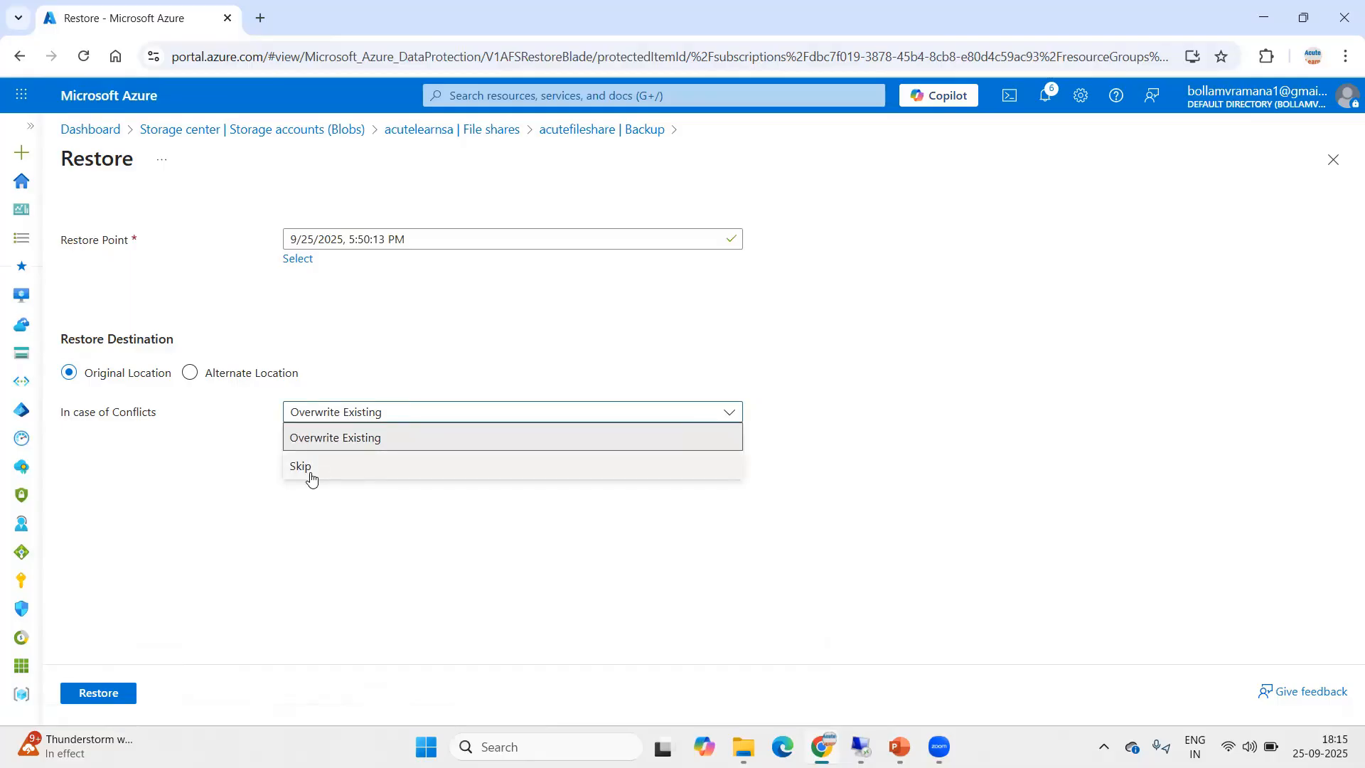
left_click(360, 445)
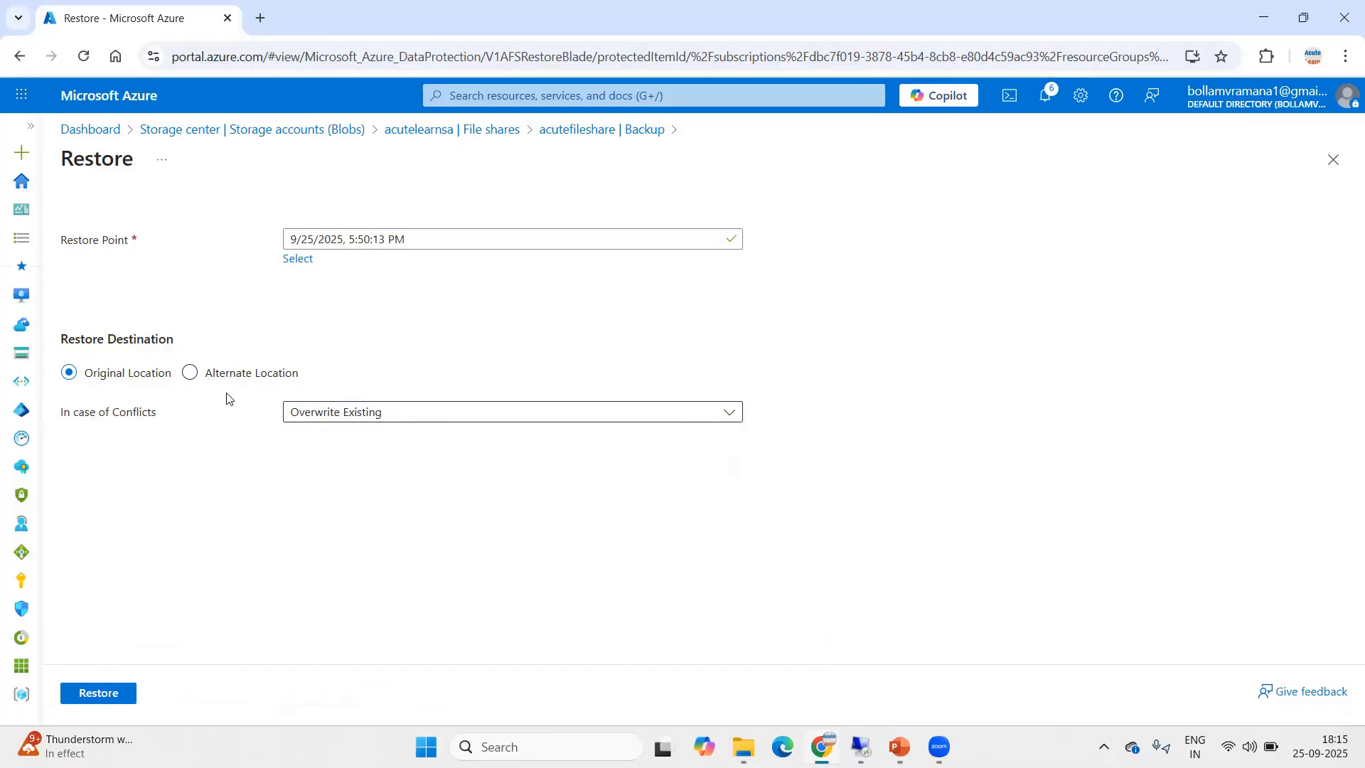
Set the restore destination to Alternate Location and check storage account acutefsasre25 for available file shares
left_click(217, 374)
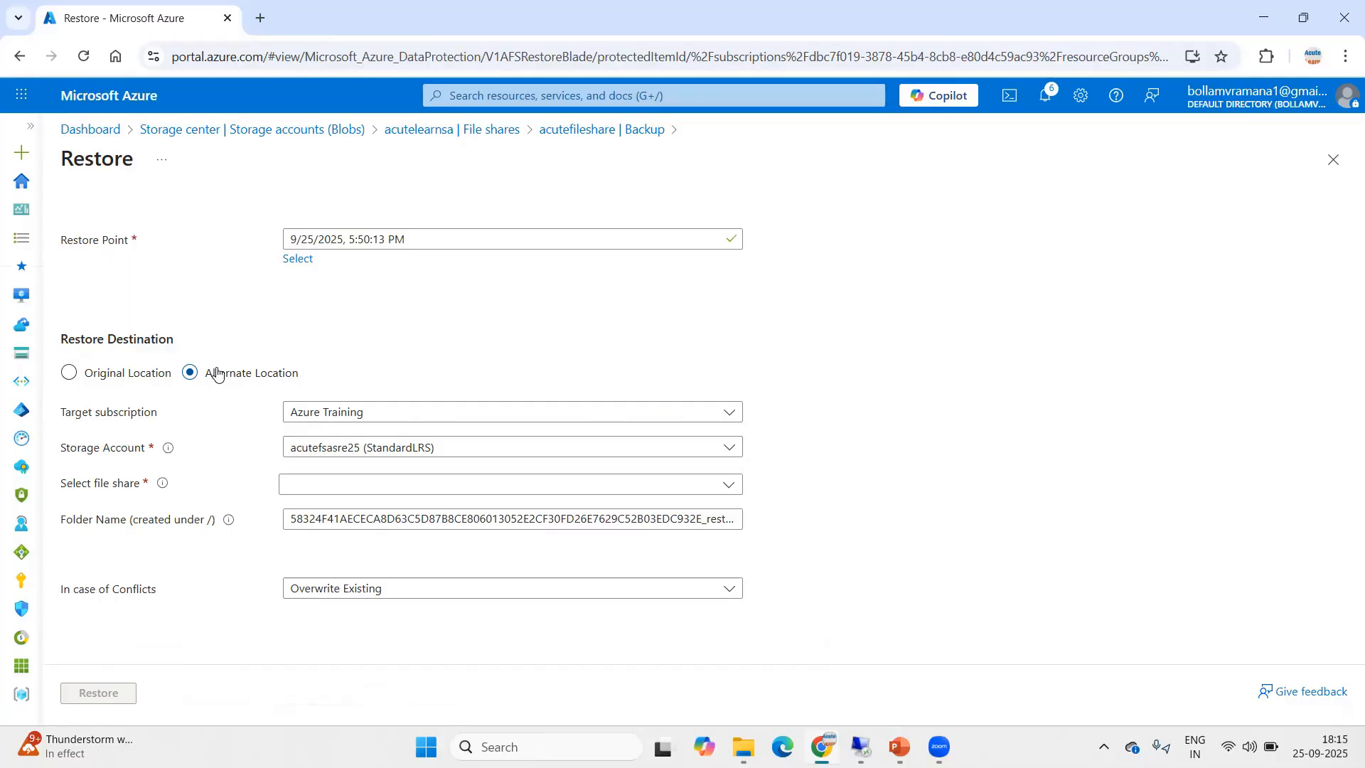
left_click(394, 454)
left_click(354, 494)
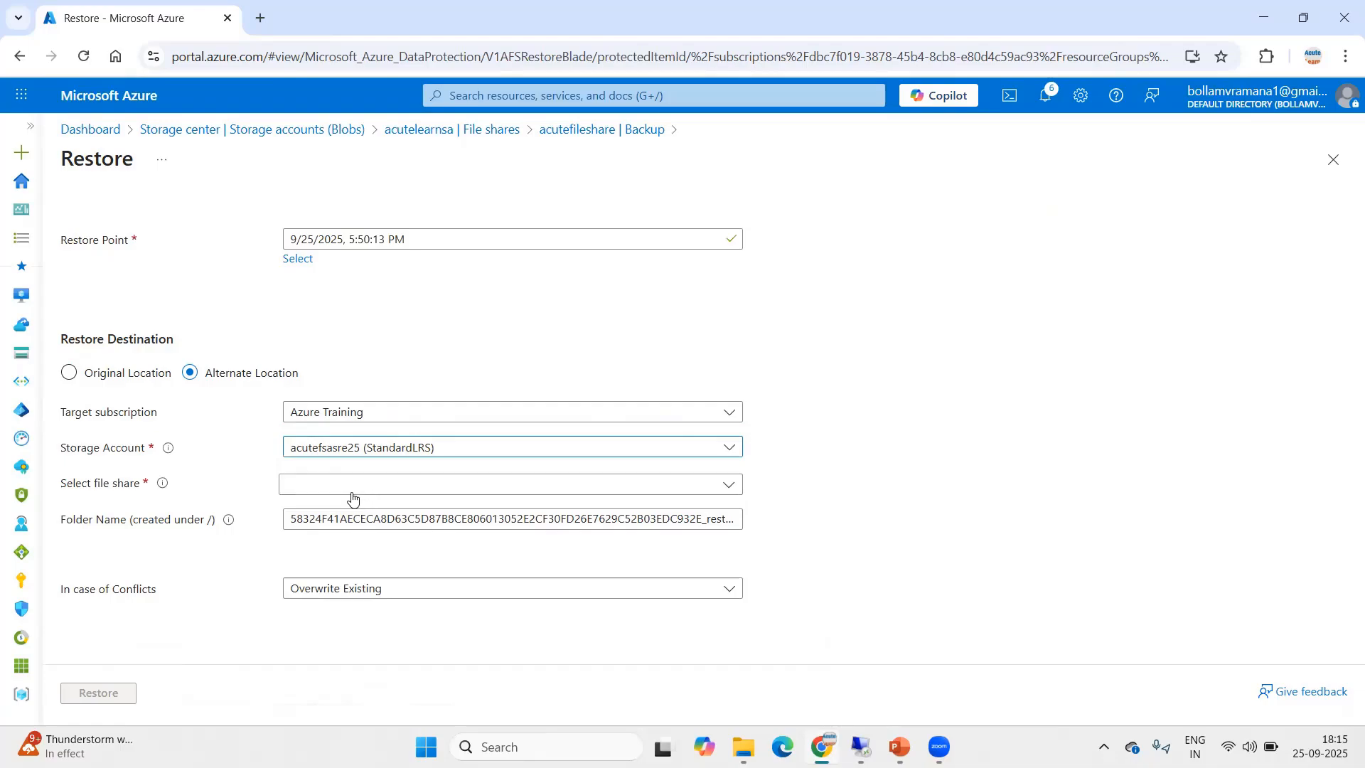
left_click(353, 493)
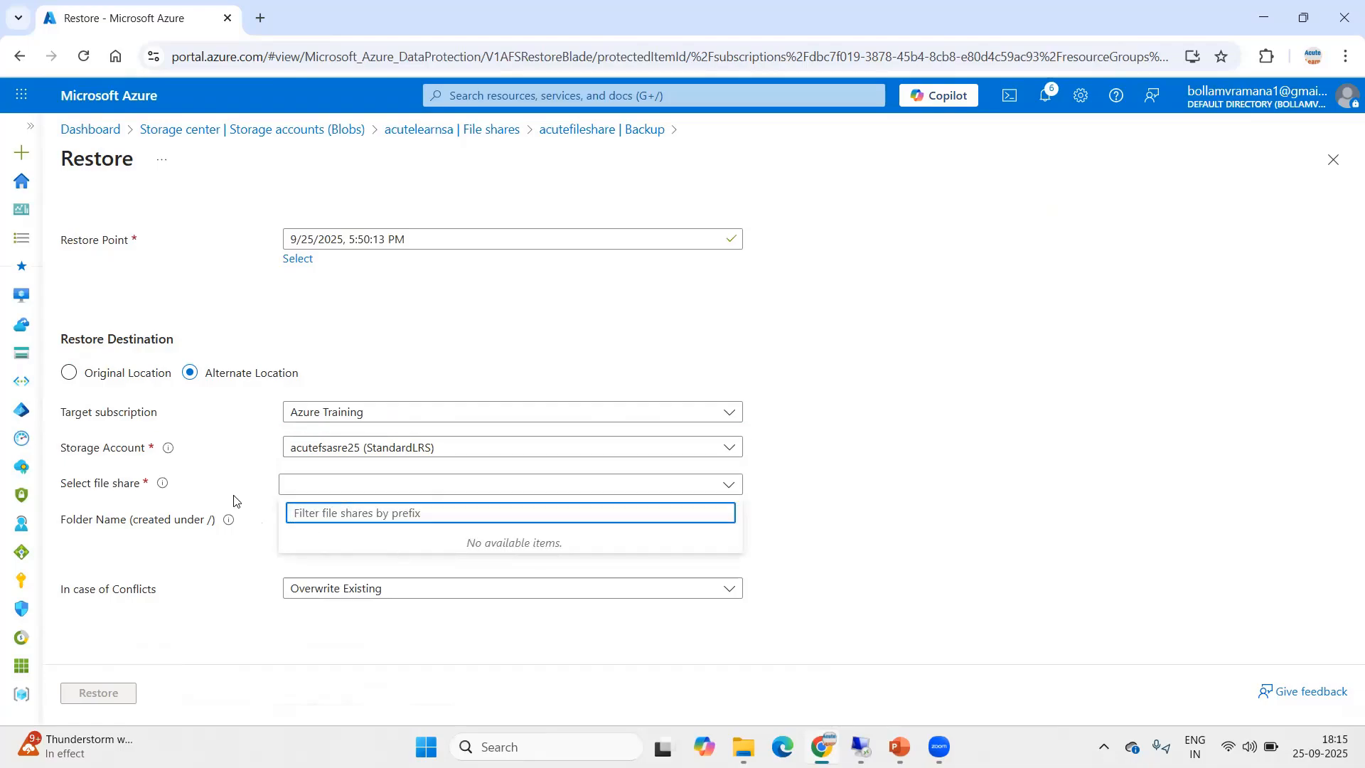
left_click(366, 490)
left_click(371, 490)
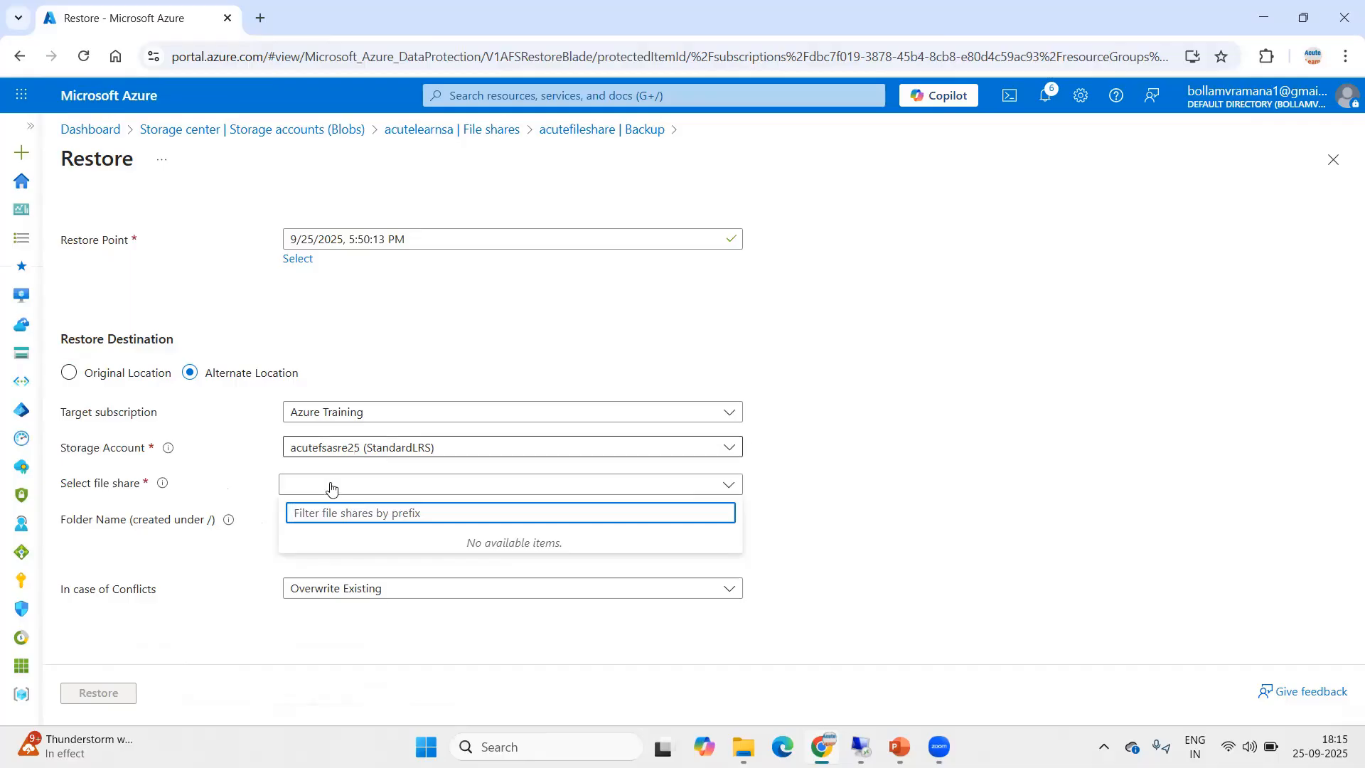
left_click(327, 567)
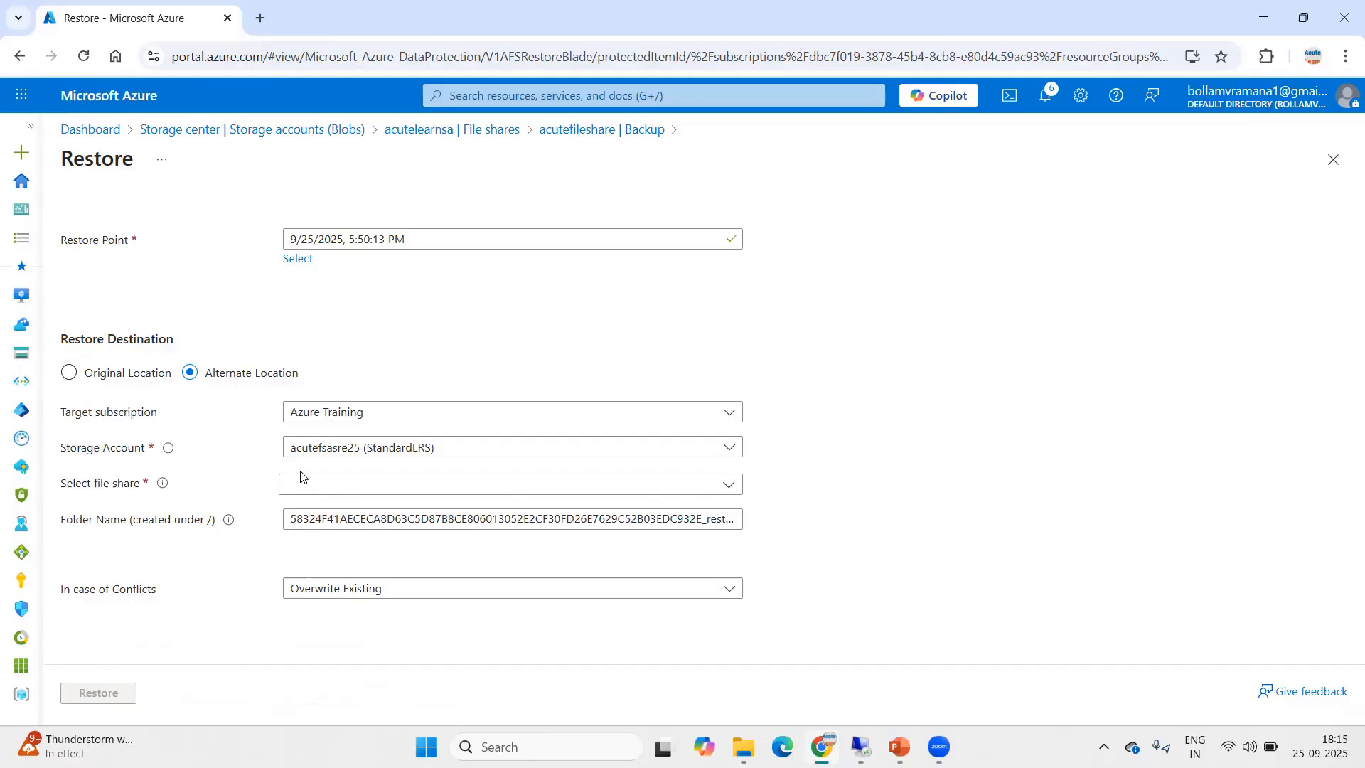
Choose storage account acutelearnsa and its acutefileshare file share as the restore target
left_click(317, 449)
left_click(346, 501)
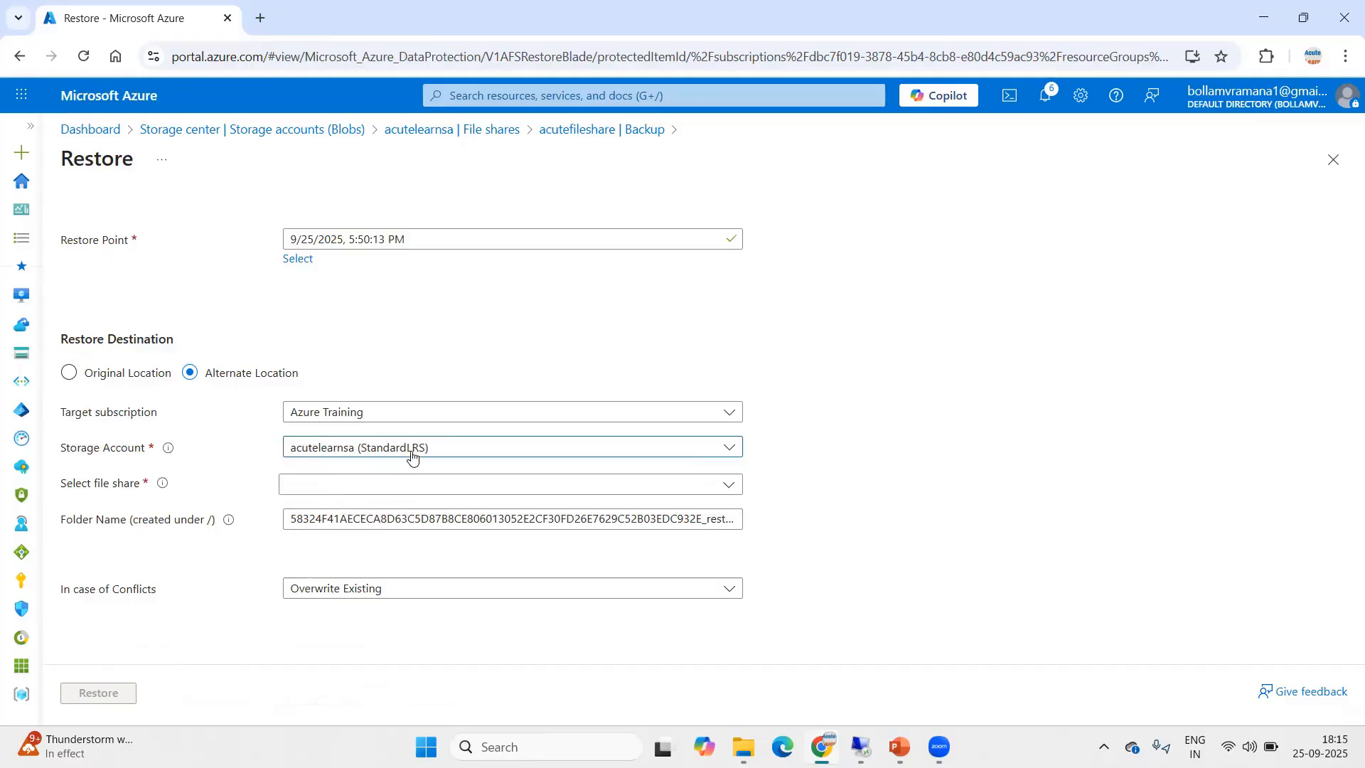
left_click(335, 487)
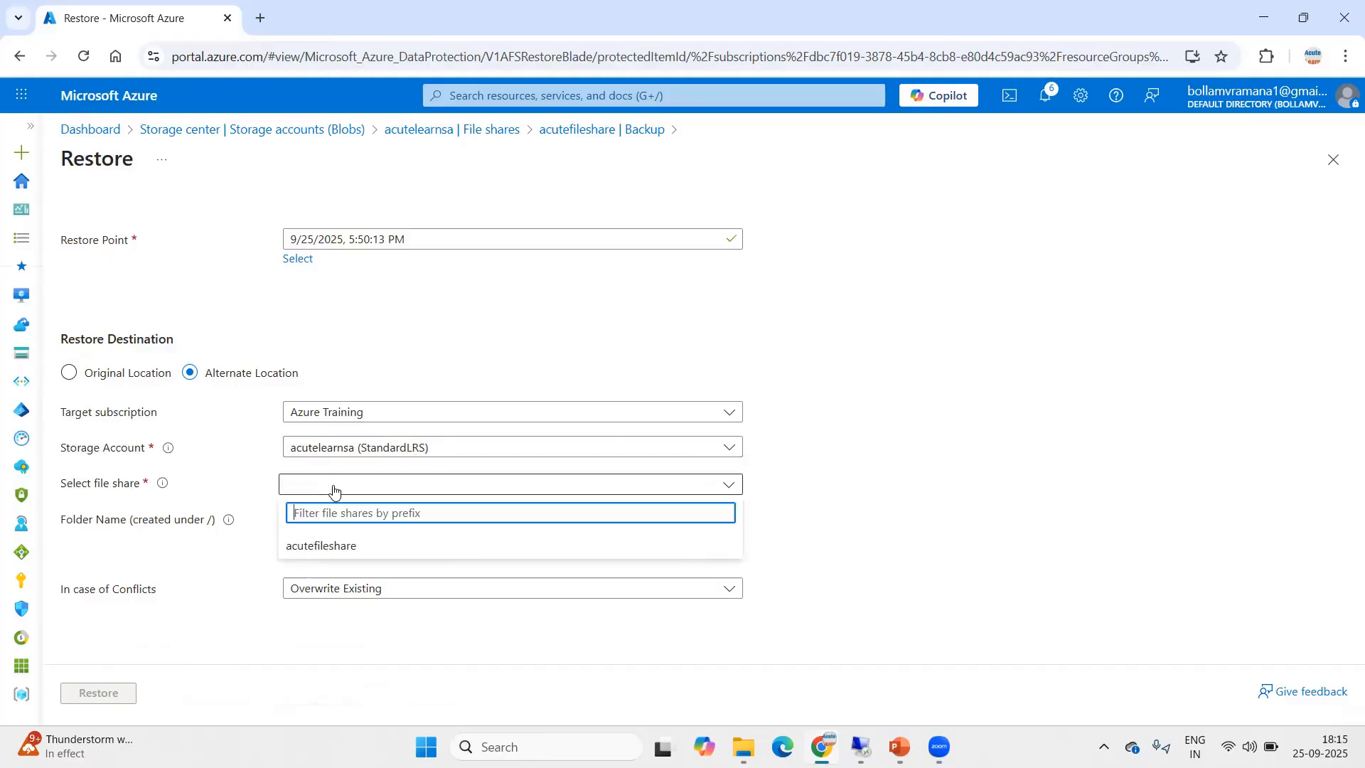
left_click(329, 547)
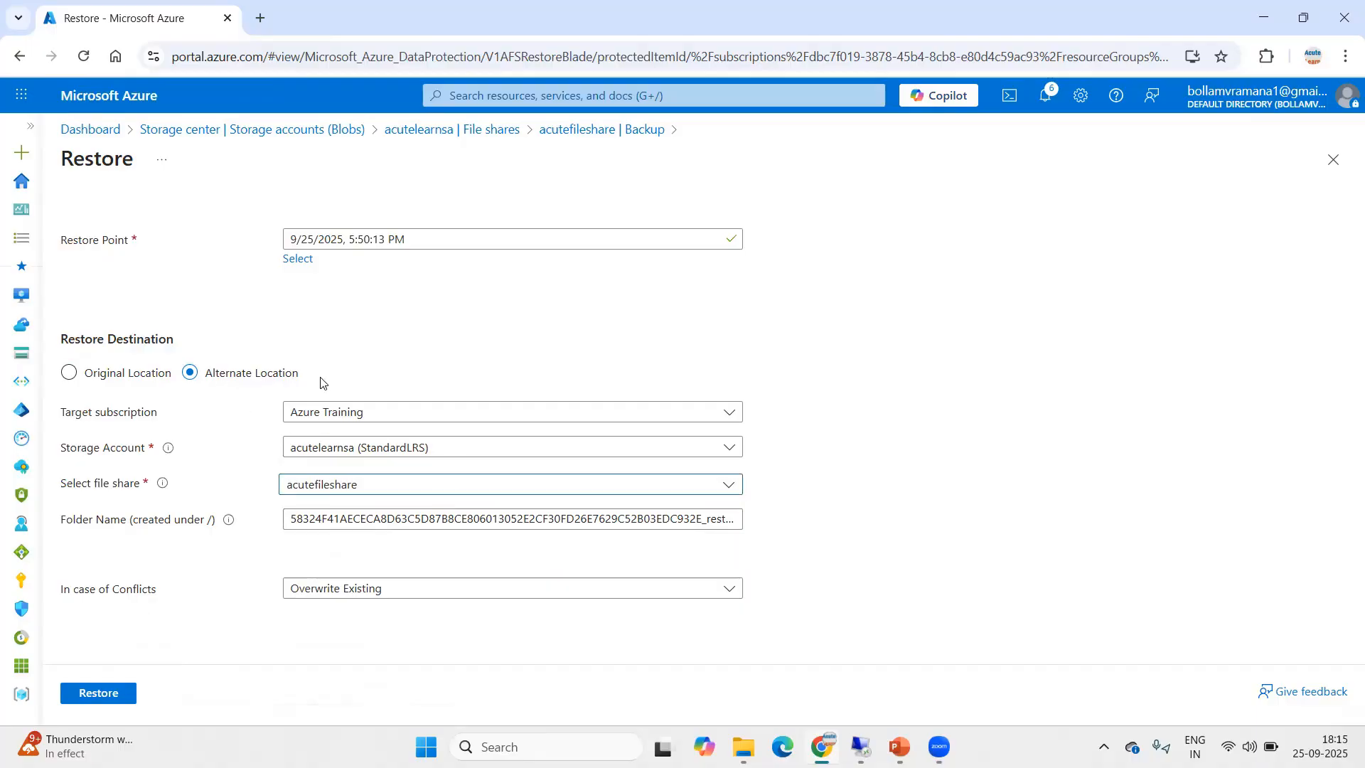
Start the restore with the prefilled folder name and open the notifications to check its status
left_click(400, 524)
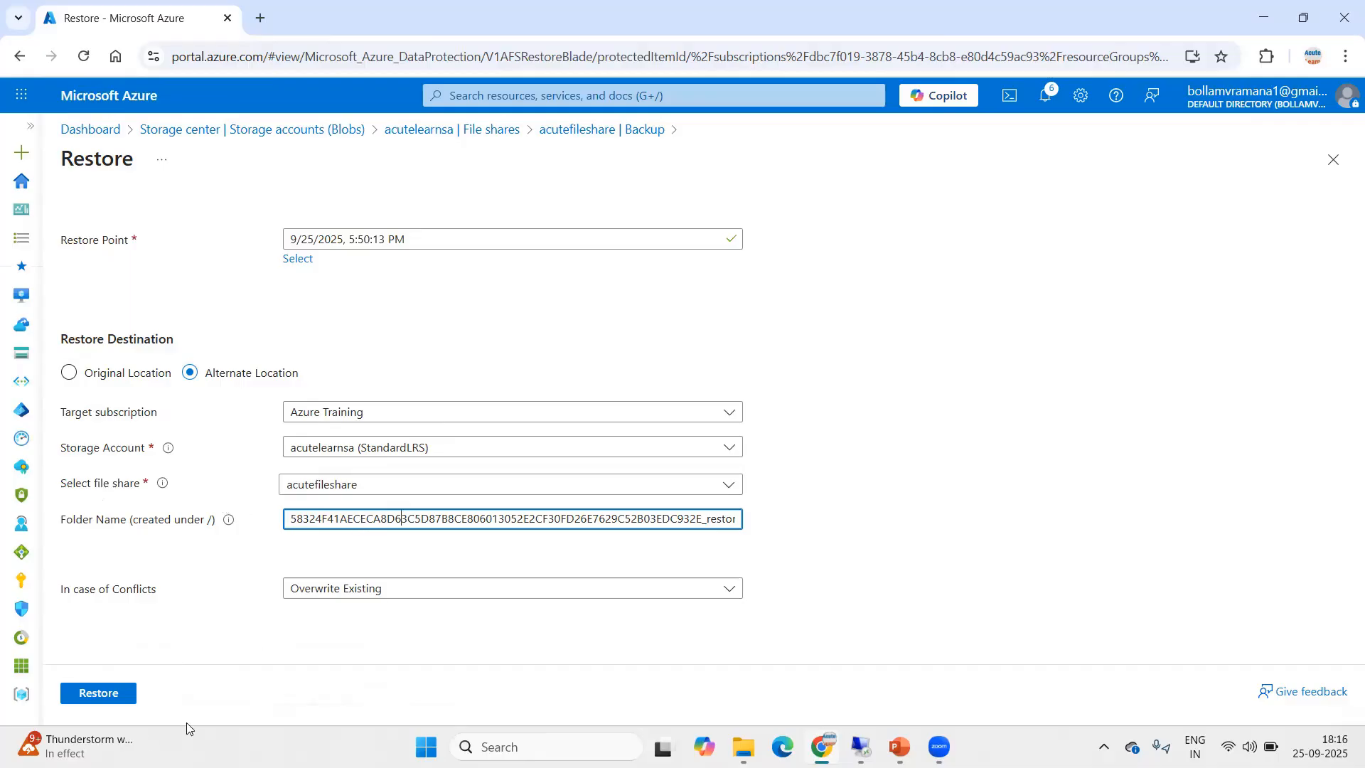
left_click(107, 693)
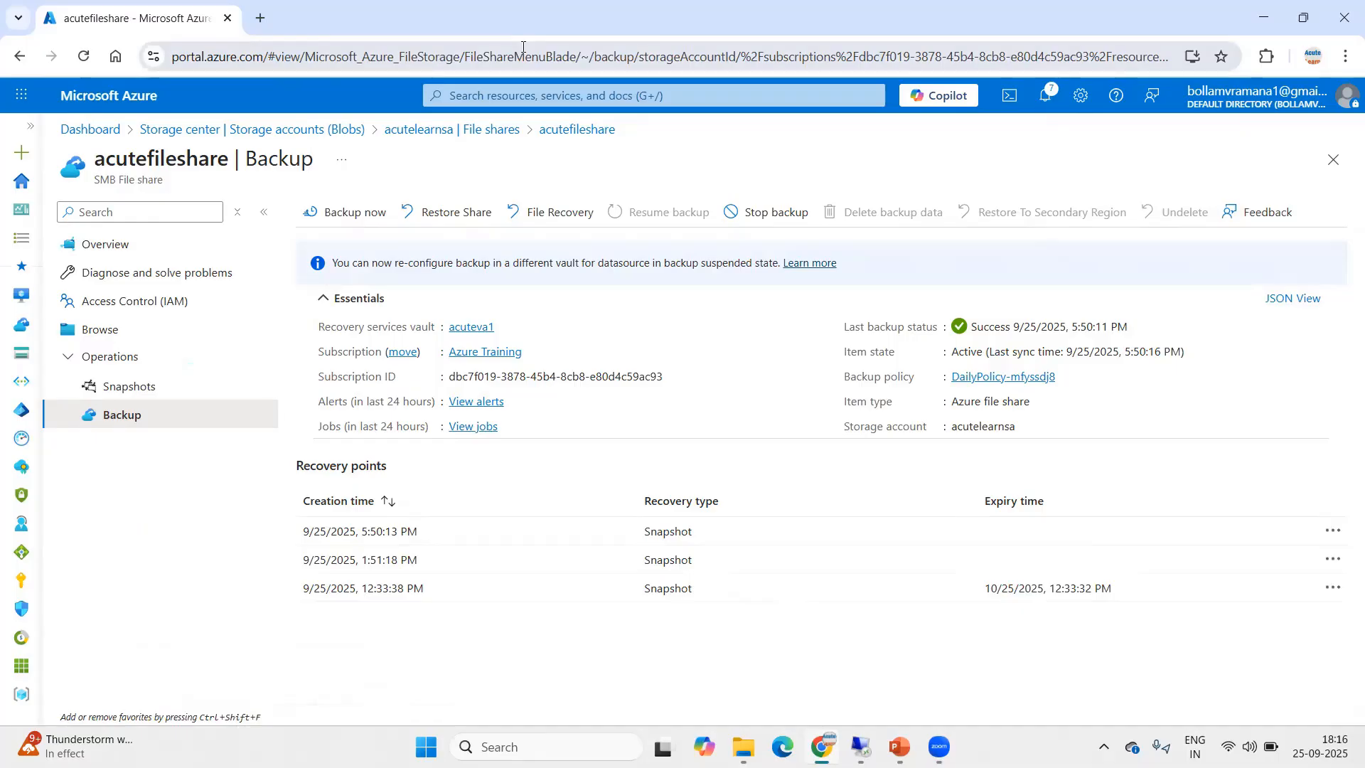
left_click(1045, 95)
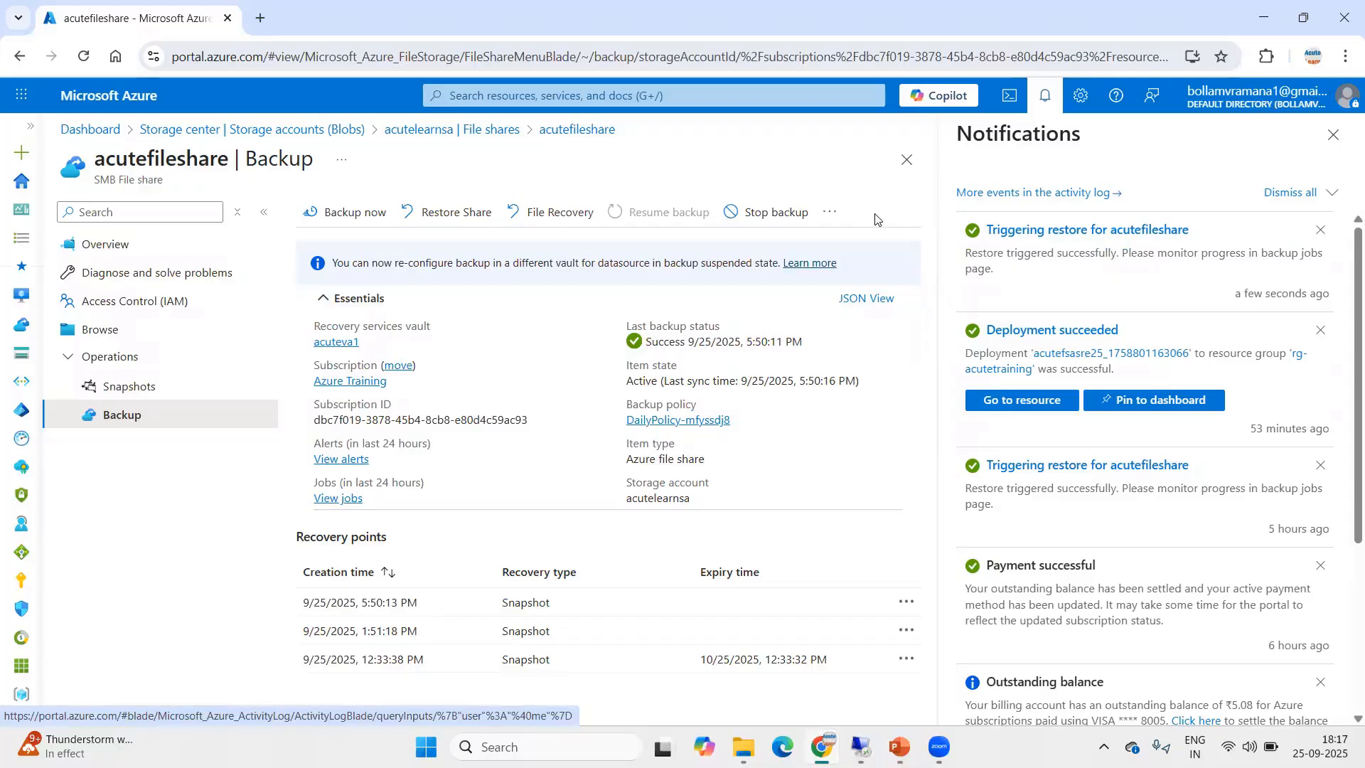
Switch to the remote desktop session and reopen the acutefileshare network drive from This PC
left_click(939, 746)
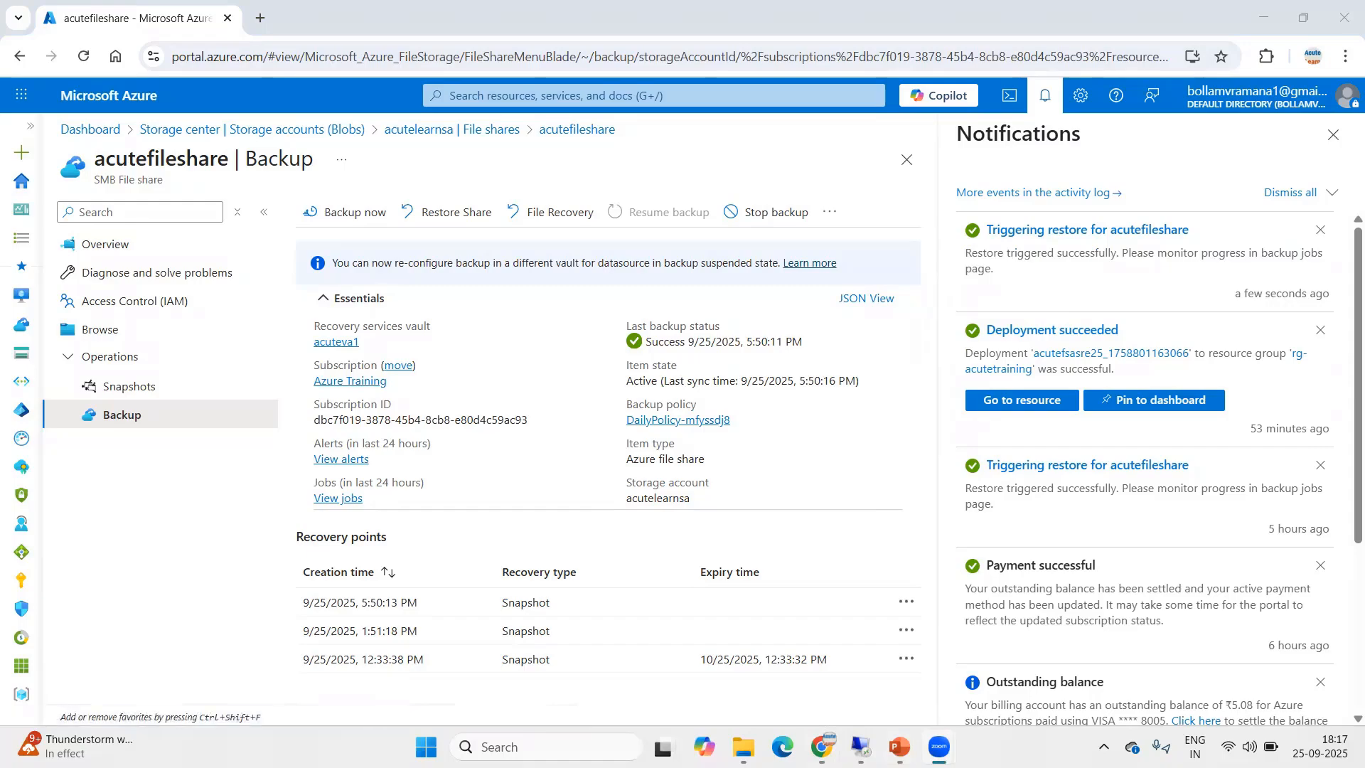
mouse_move(860, 746)
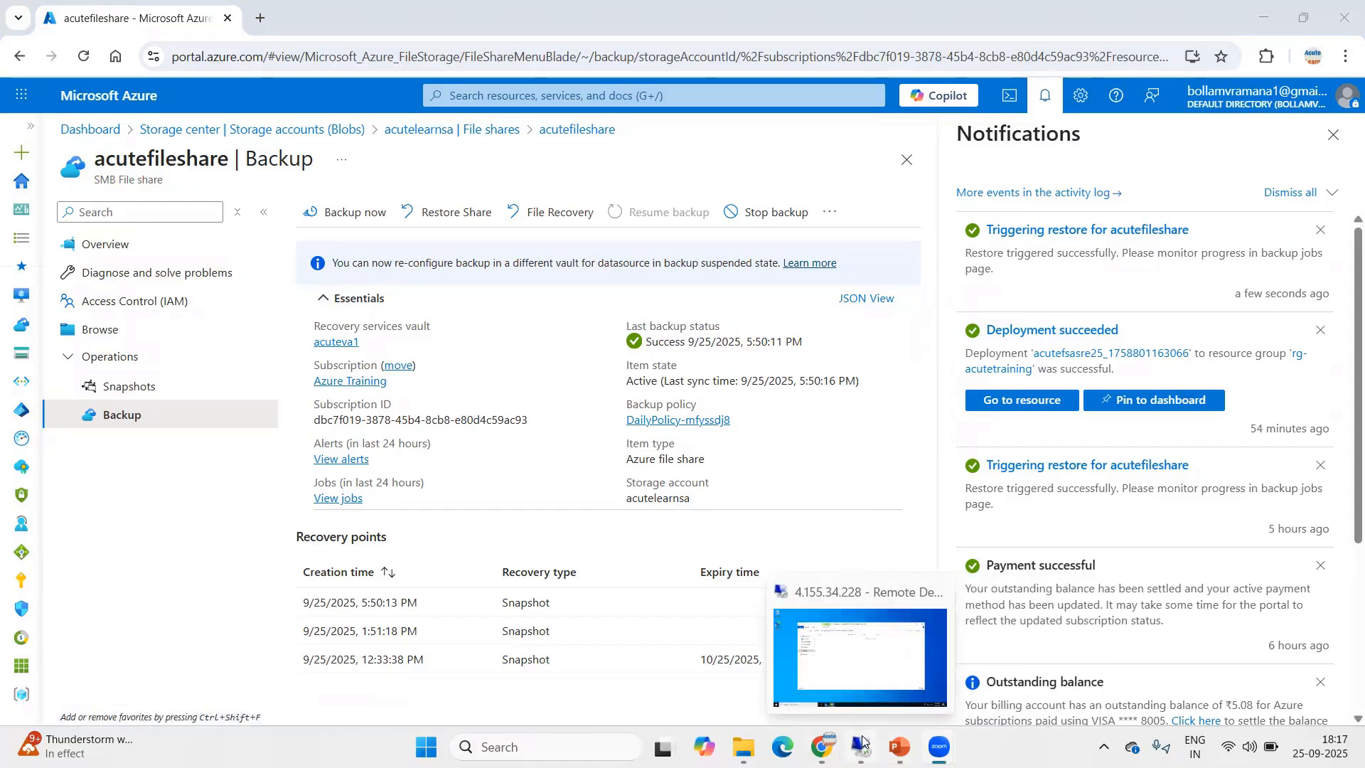
left_click(862, 741)
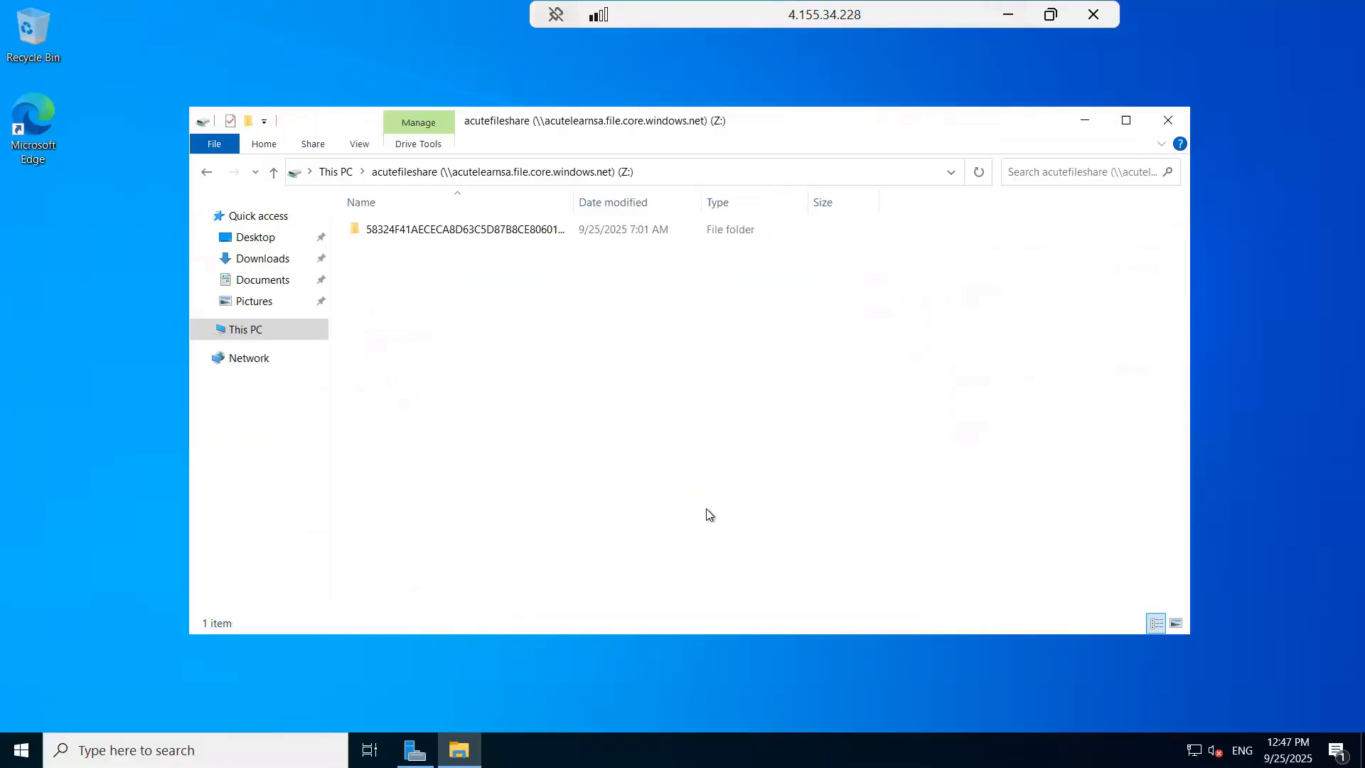
left_click(242, 333)
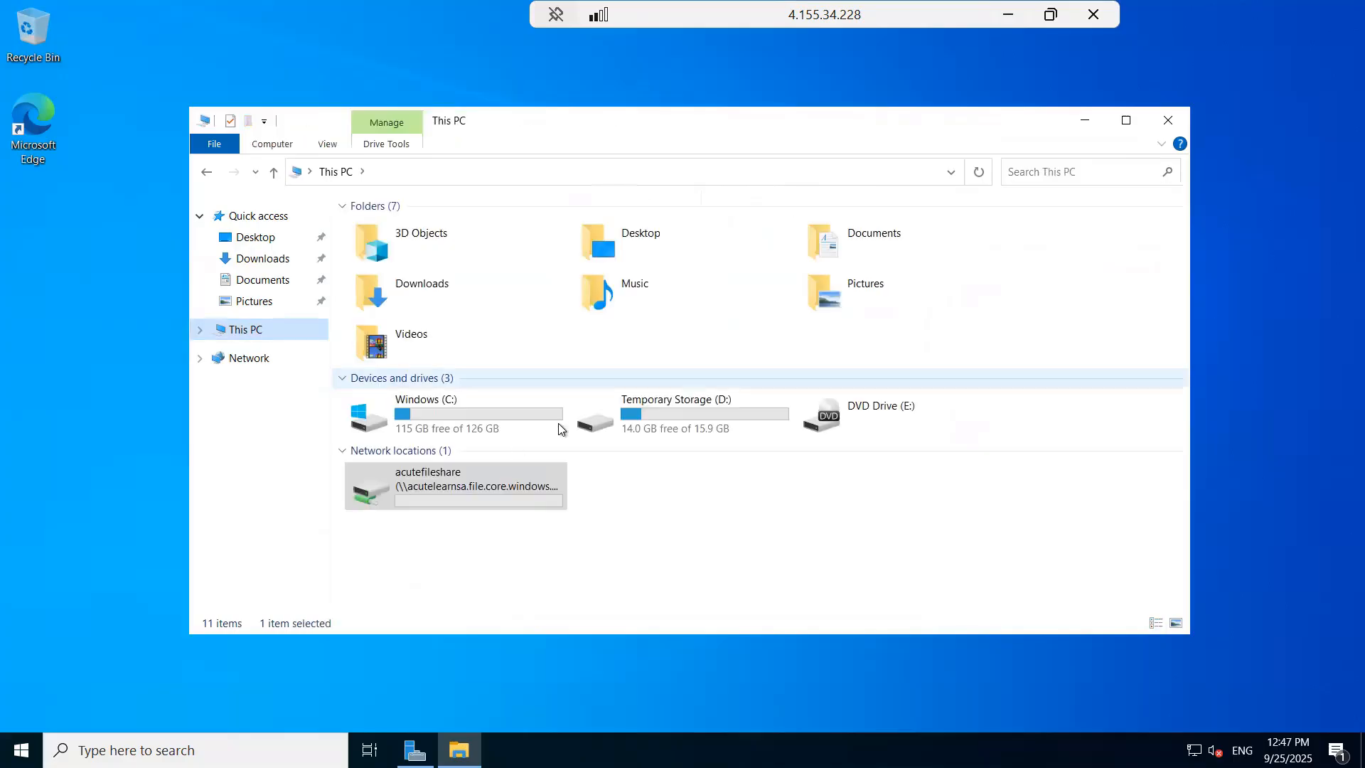
double_click(476, 486)
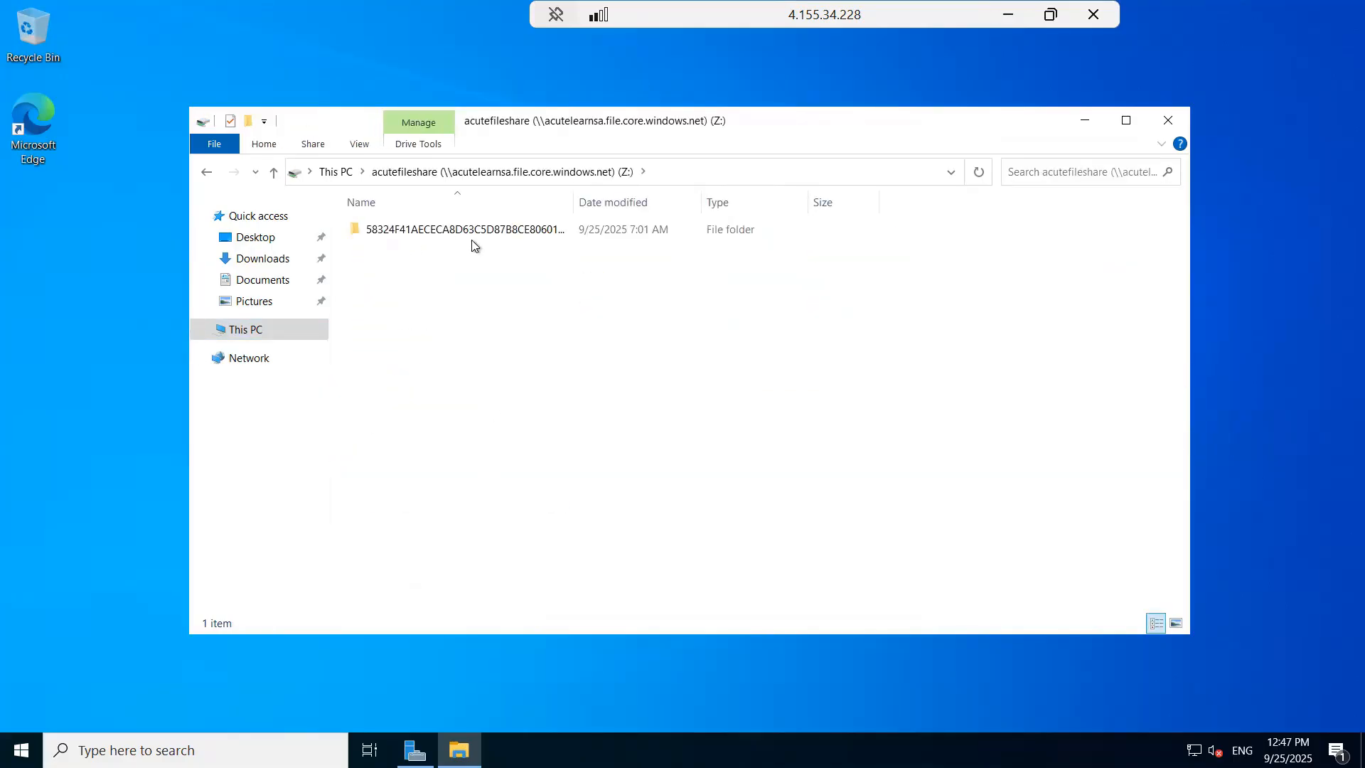
Inspect the files in the Personal folder inside the restore folder, and return to the root of the acutefileshare drive
double_click(492, 229)
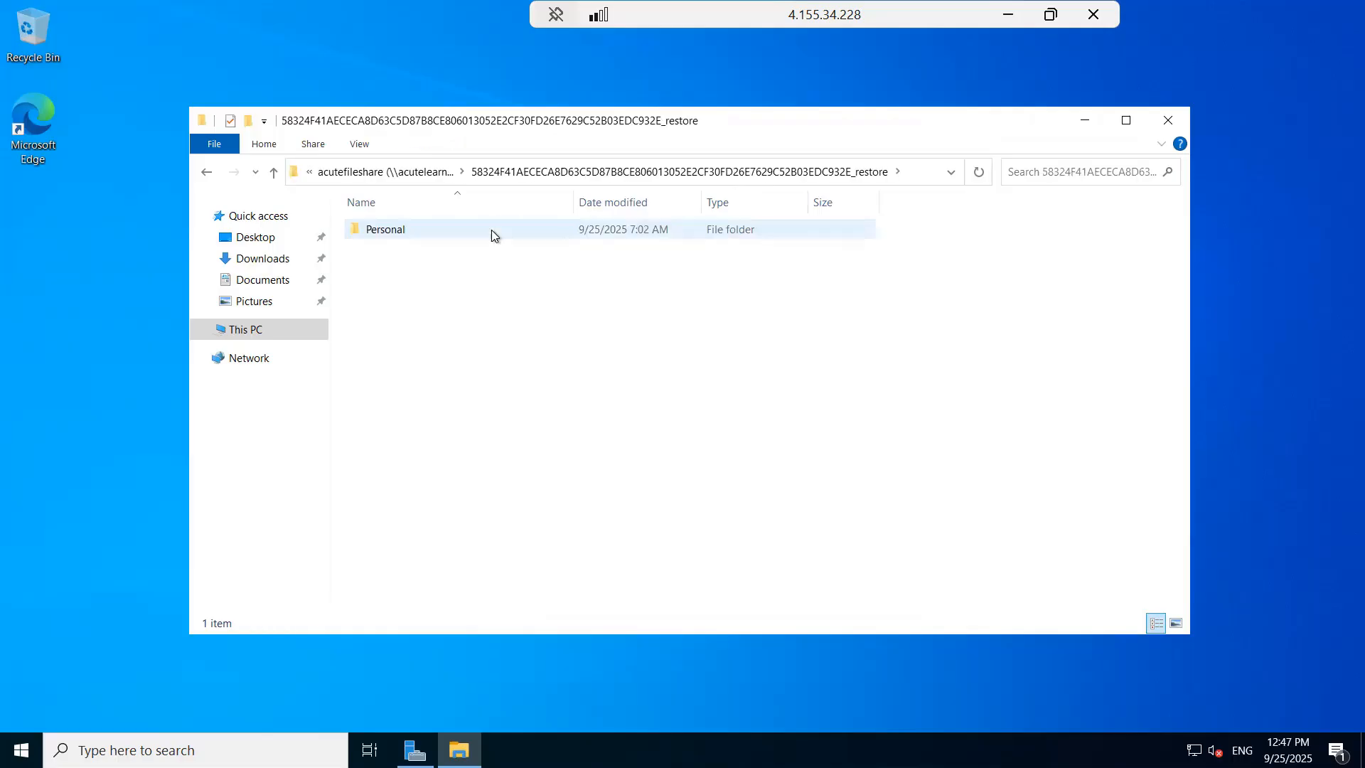
double_click(393, 234)
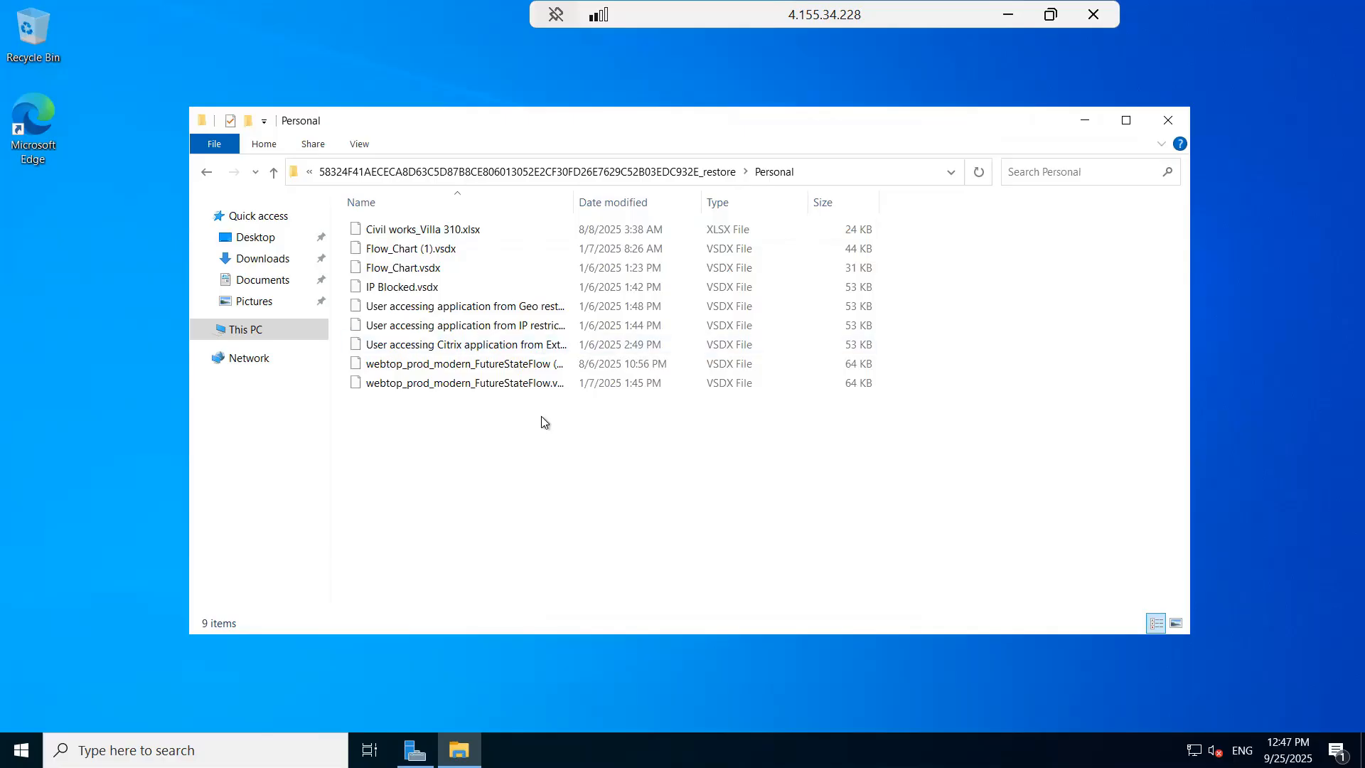
left_click(275, 173)
left_click(275, 173)
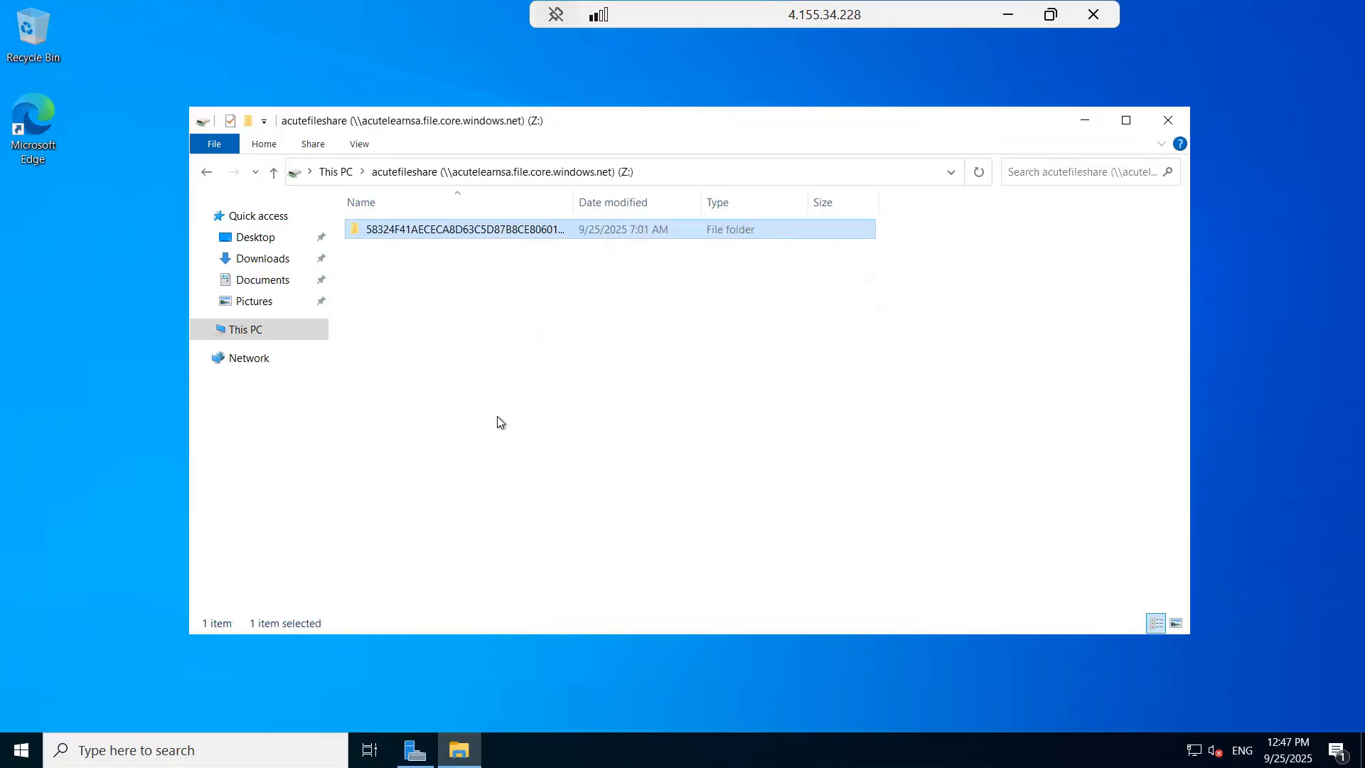